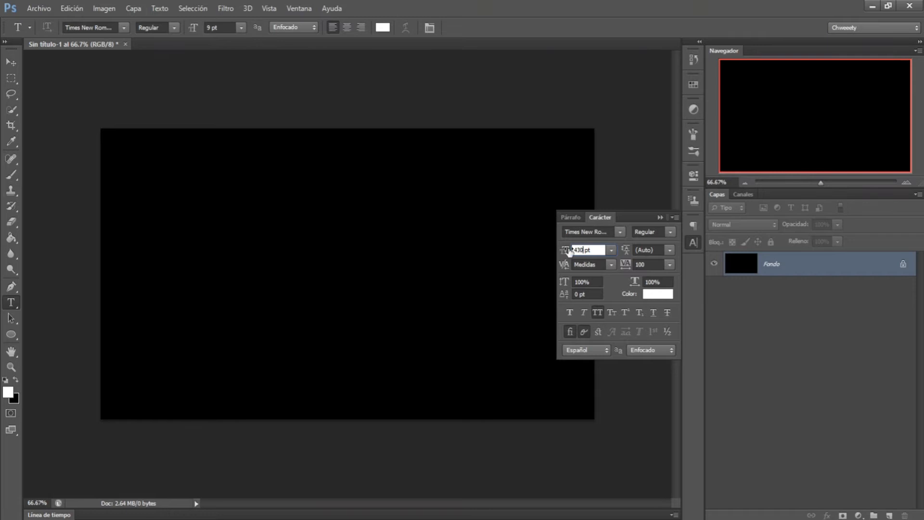
# Step: Set the character formatting to 430 pt, Bold, with a tracking of 20
pyautogui.click(597, 313)
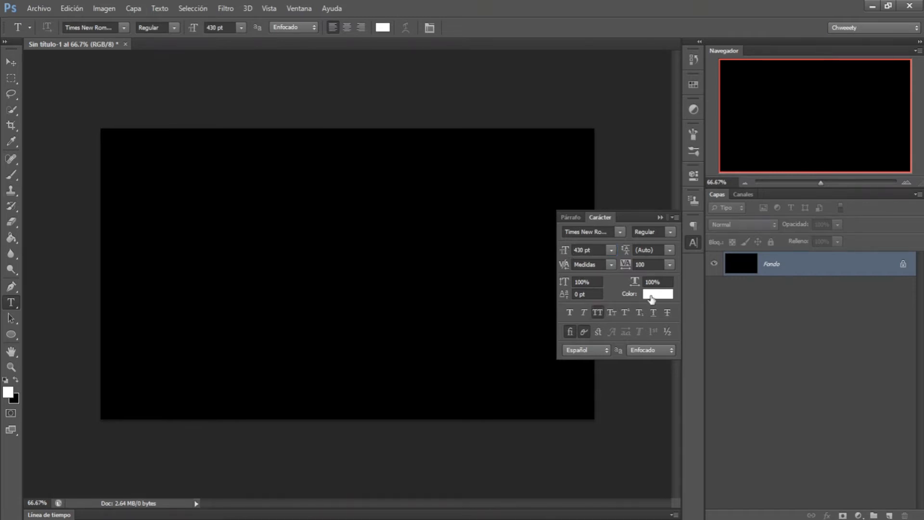
pyautogui.click(672, 231)
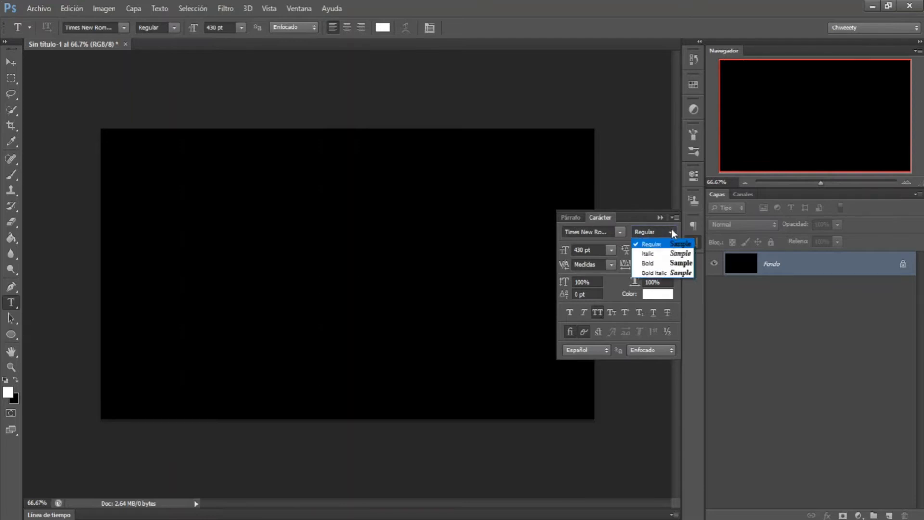
pyautogui.click(657, 263)
pyautogui.click(643, 264)
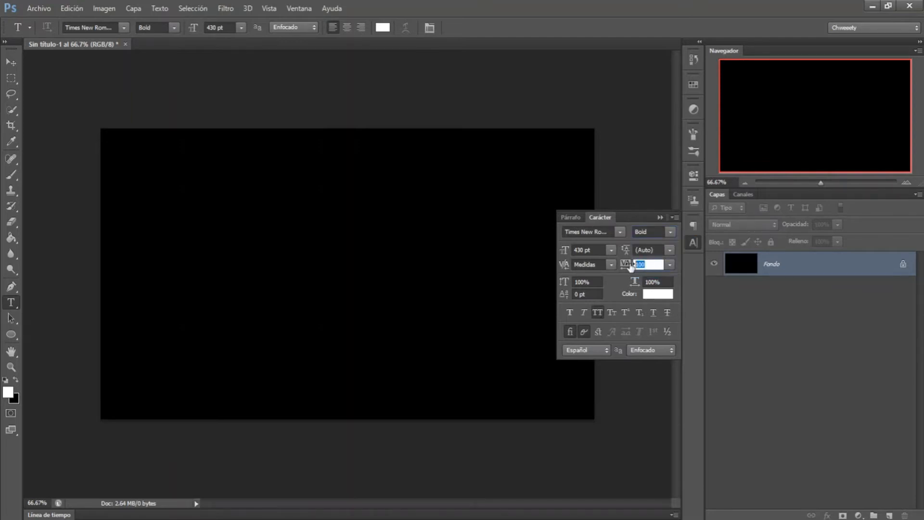
pyautogui.write('20')
pyautogui.click(660, 218)
# Step: Add the text "ORO" on the black canvas and commit it
pyautogui.click(243, 266)
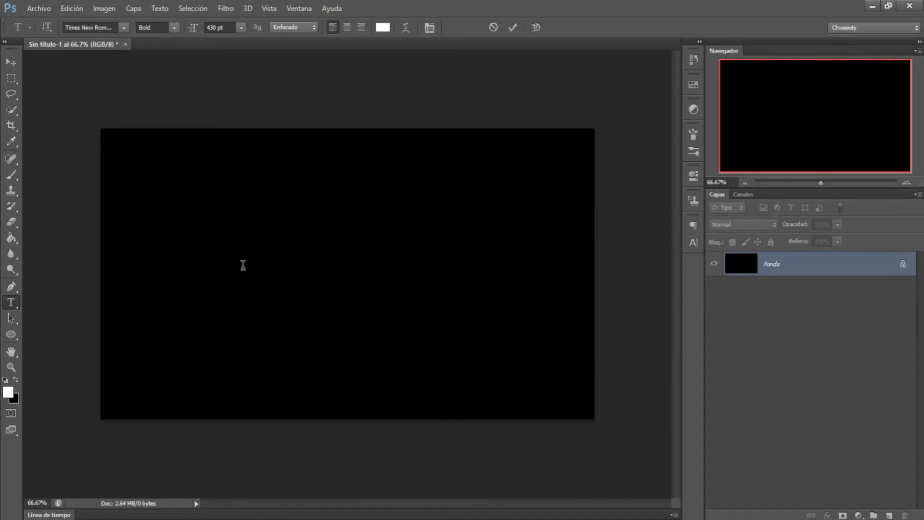
pyautogui.write('ORO')
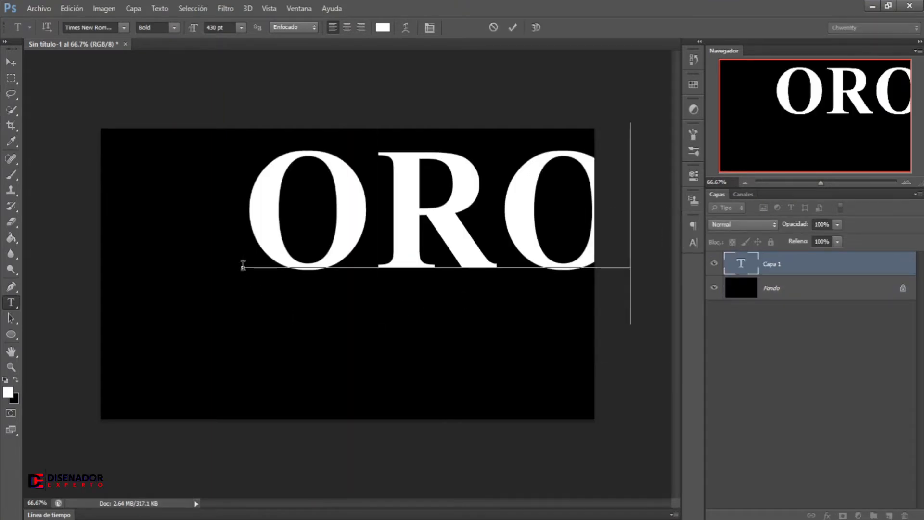
pyautogui.click(7, 63)
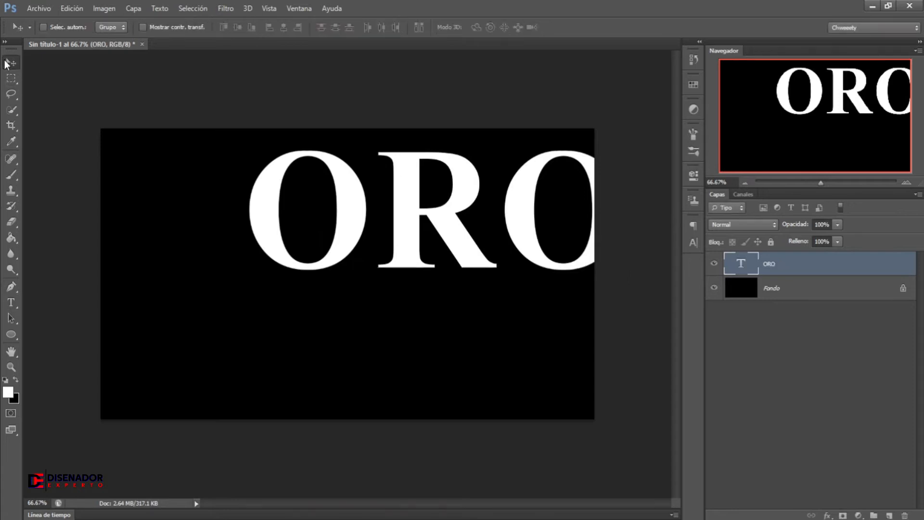
# Step: Centre the ORO text vertically and horizontally on the canvas using a full-canvas selection, and deselect
pyautogui.click(196, 9)
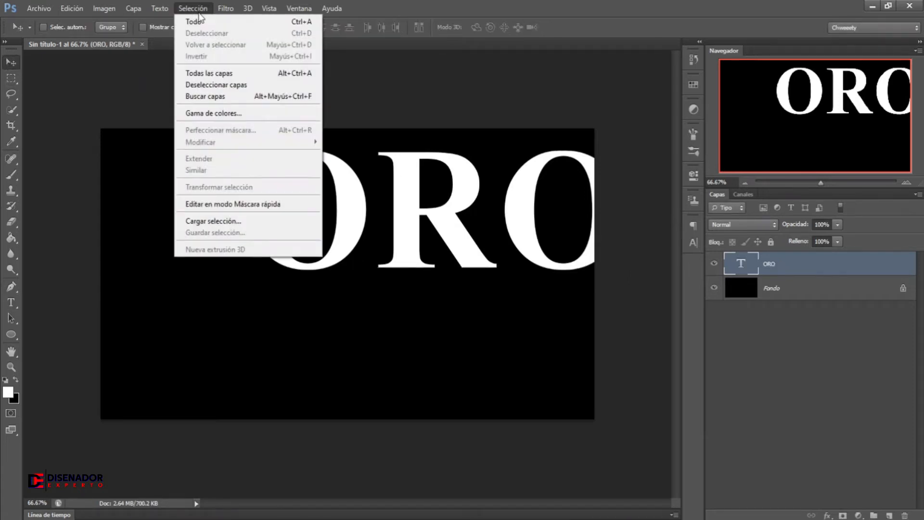
pyautogui.click(199, 22)
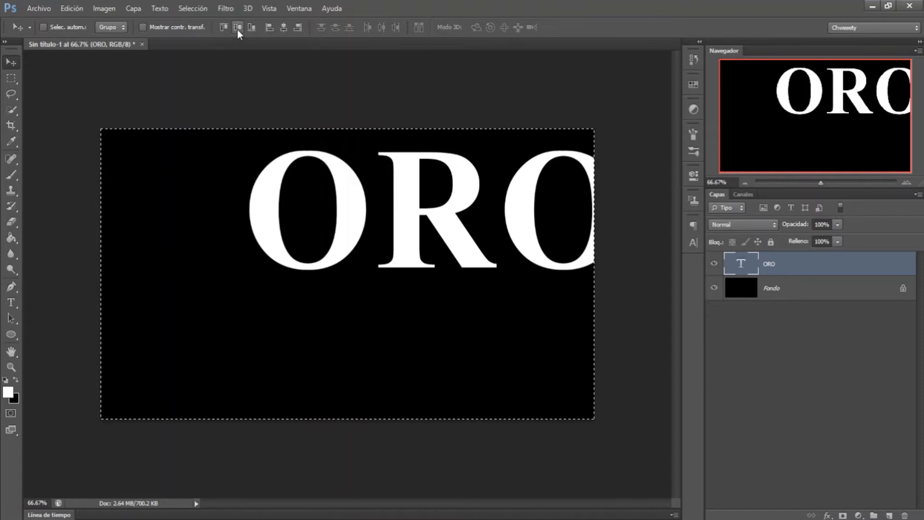
pyautogui.click(238, 28)
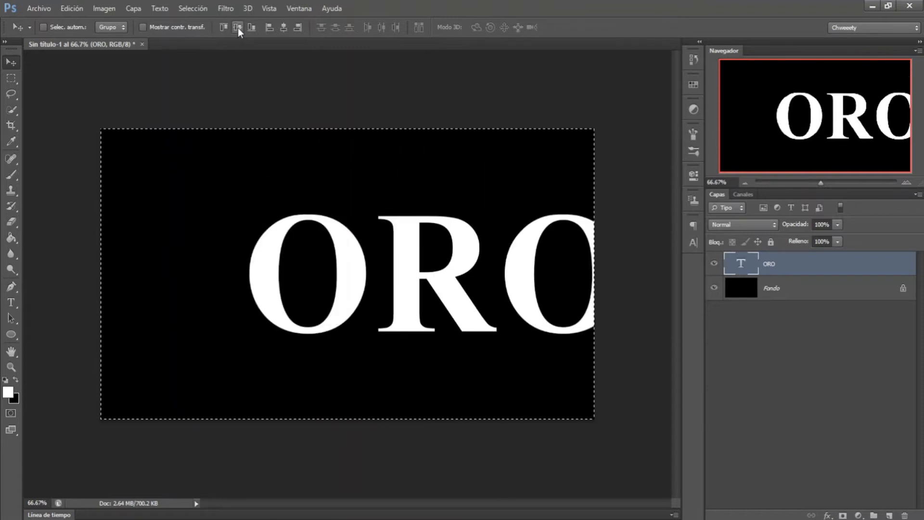
pyautogui.click(285, 29)
pyautogui.click(201, 8)
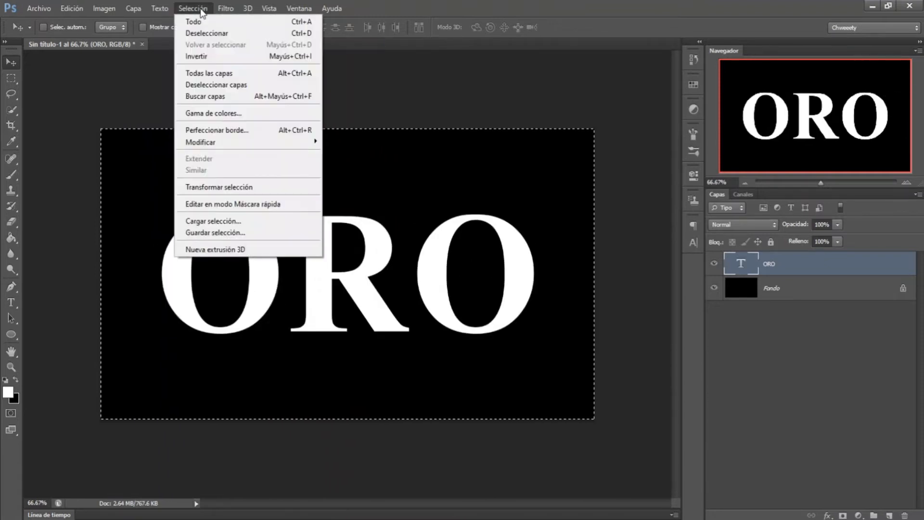
pyautogui.click(198, 33)
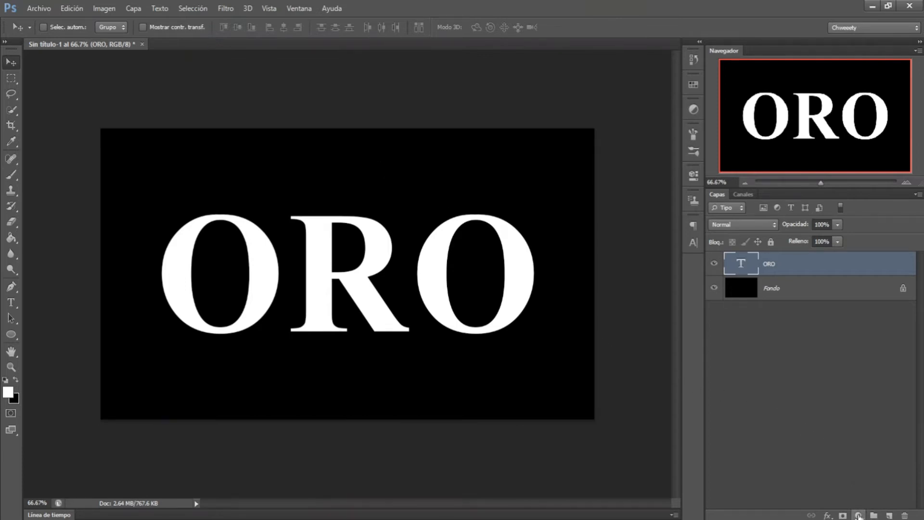
# Step: Add a gradient overlay effect to the ORO text layer and open its gradient for editing
pyautogui.click(829, 516)
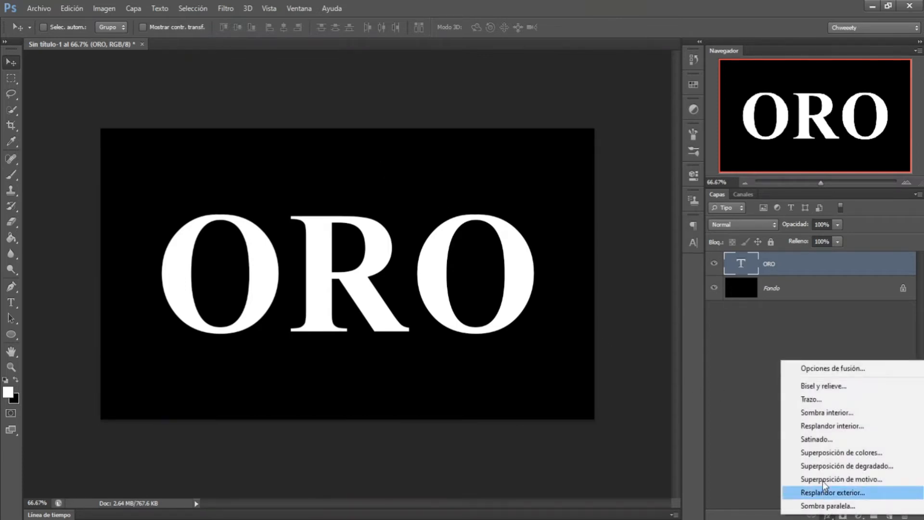
pyautogui.click(828, 368)
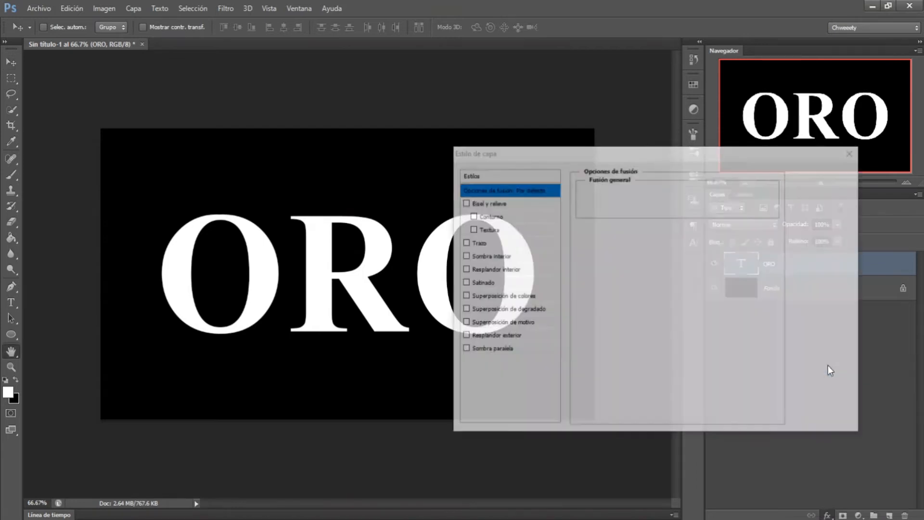
pyautogui.click(529, 309)
pyautogui.click(666, 220)
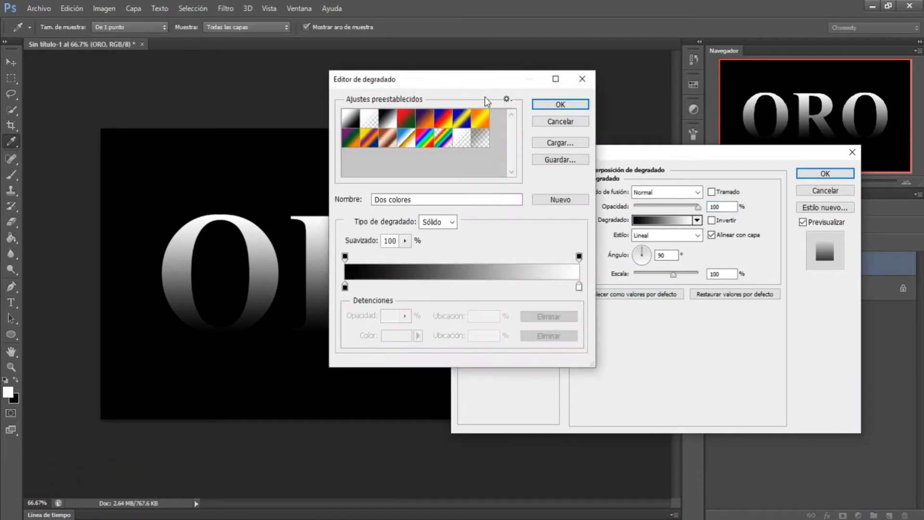
pyautogui.moveTo(479, 82); pyautogui.dragTo(625, 138)
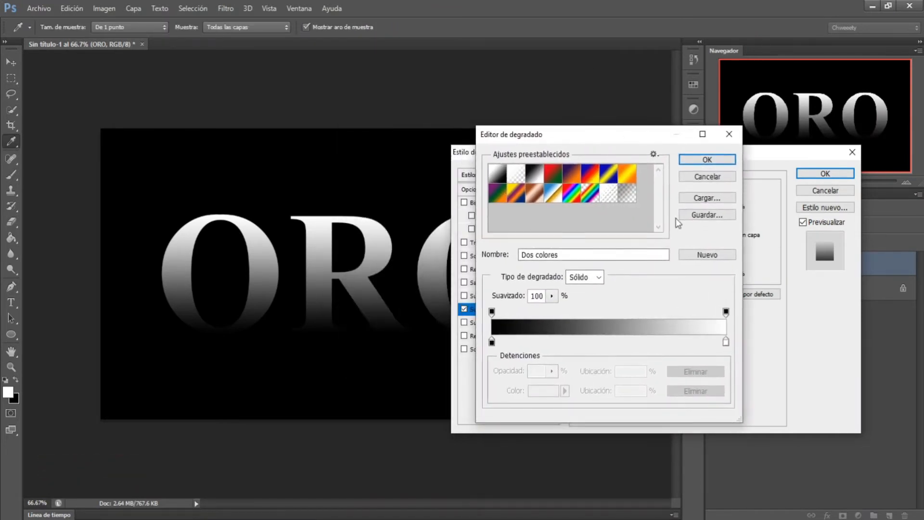
# Step: Set the gradient's colour stop at 100% to FFA800
pyautogui.click(726, 342)
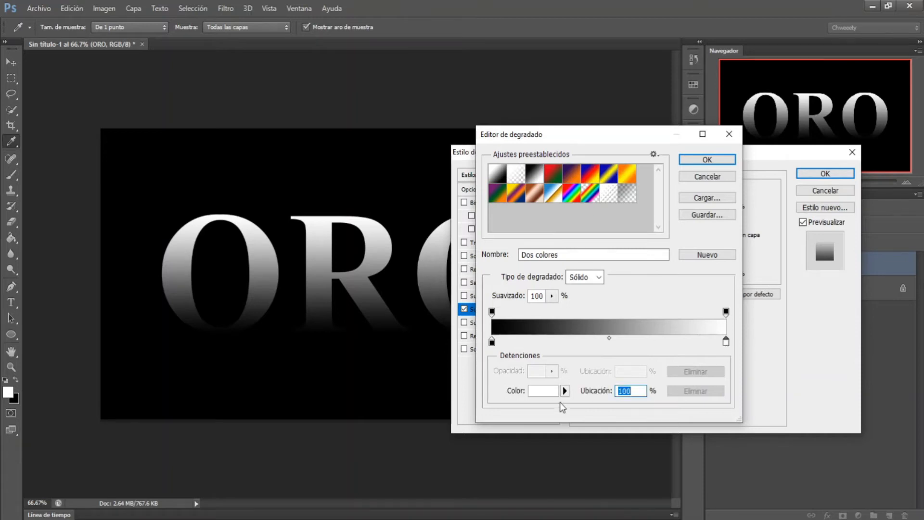
pyautogui.click(544, 391)
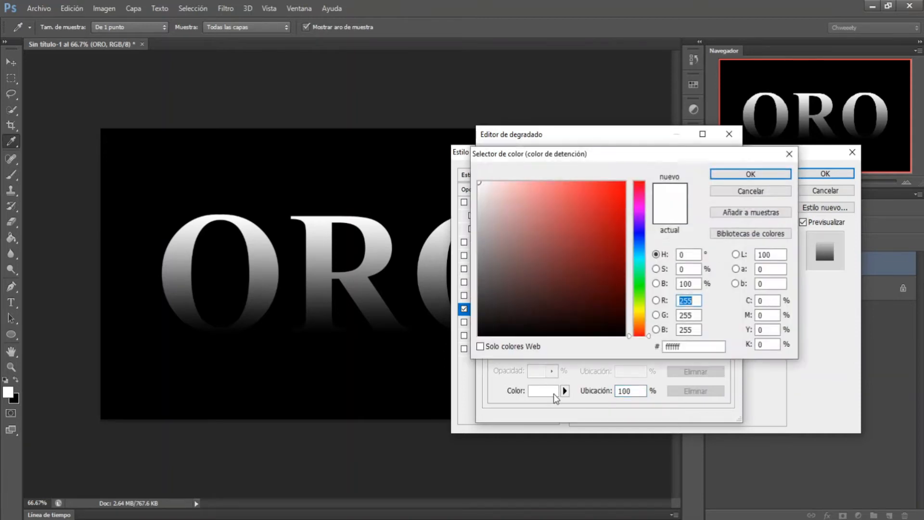
pyautogui.click(680, 346)
pyautogui.moveTo(679, 346); pyautogui.dragTo(638, 348)
pyautogui.write('FFA800')
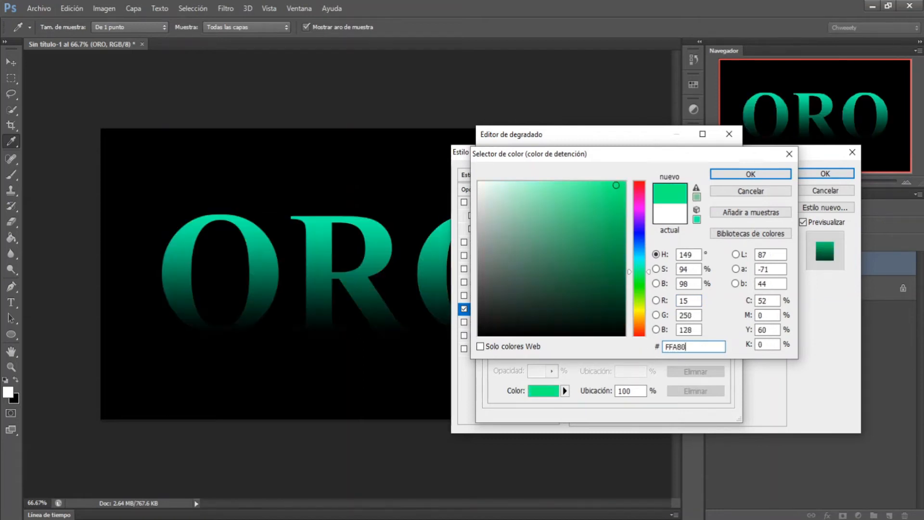
pyautogui.click(749, 174)
# Step: Set the gradient's colour stop at 0% to ECCE93
pyautogui.click(492, 343)
pyautogui.click(492, 342)
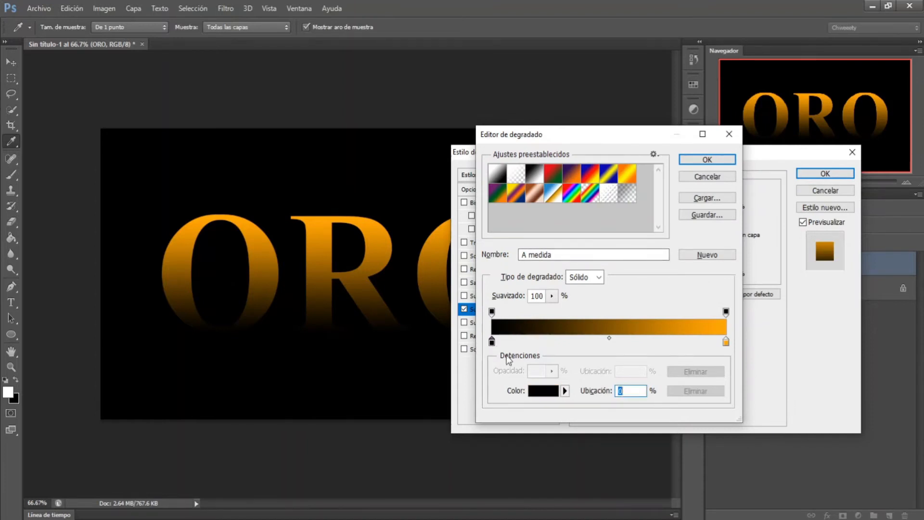
pyautogui.click(540, 395)
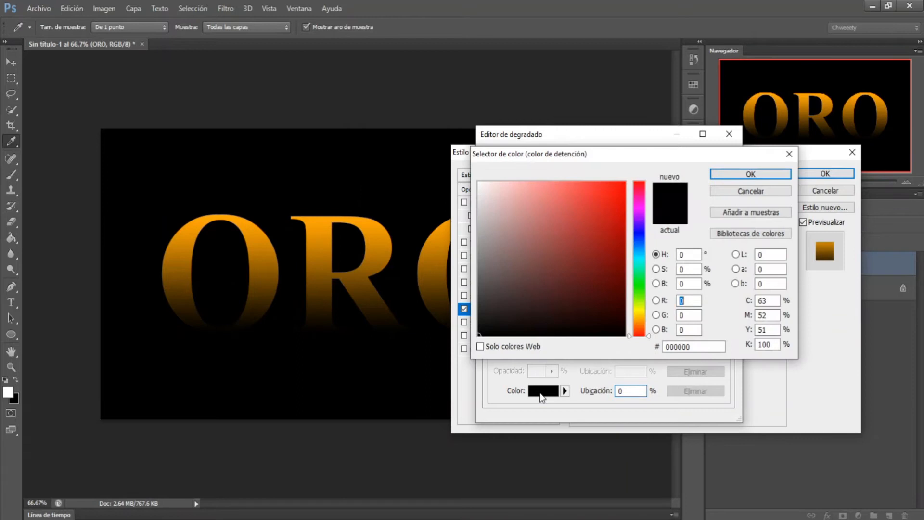
pyautogui.doubleClick(699, 346)
pyautogui.write('ECCE')
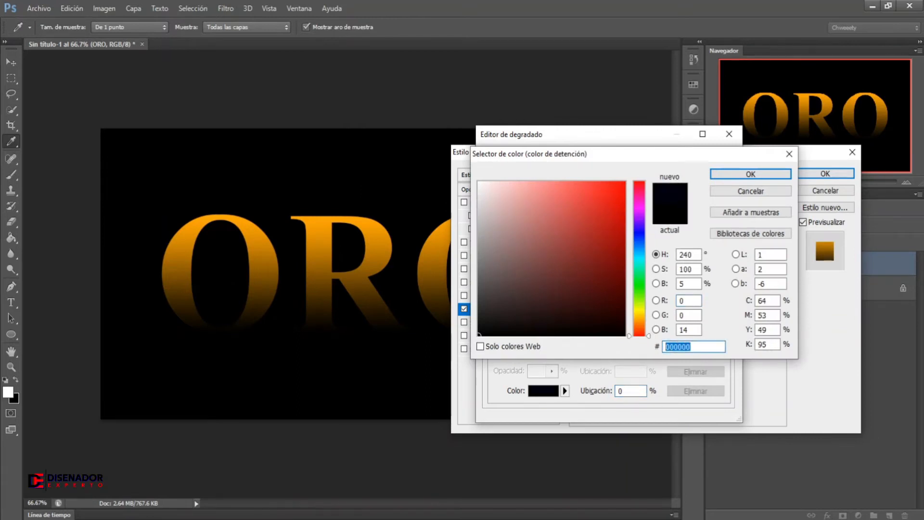
pyautogui.write('93')
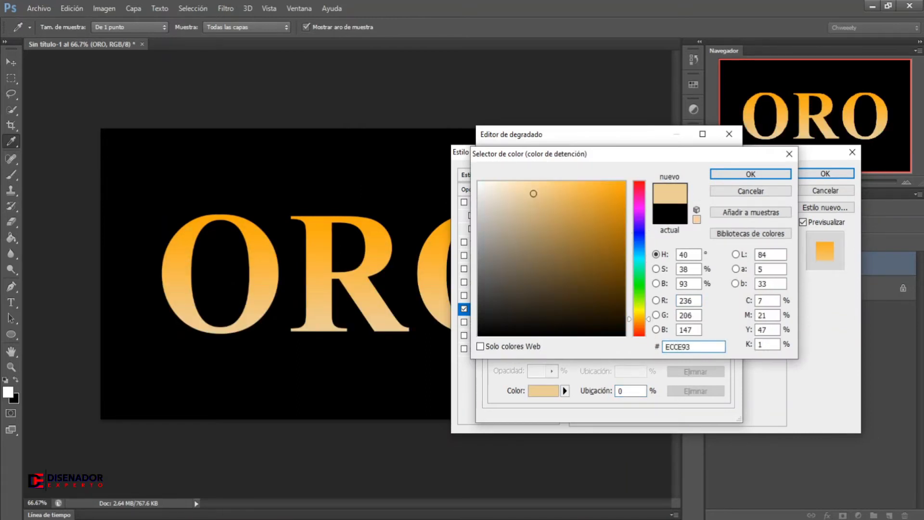
pyautogui.click(745, 174)
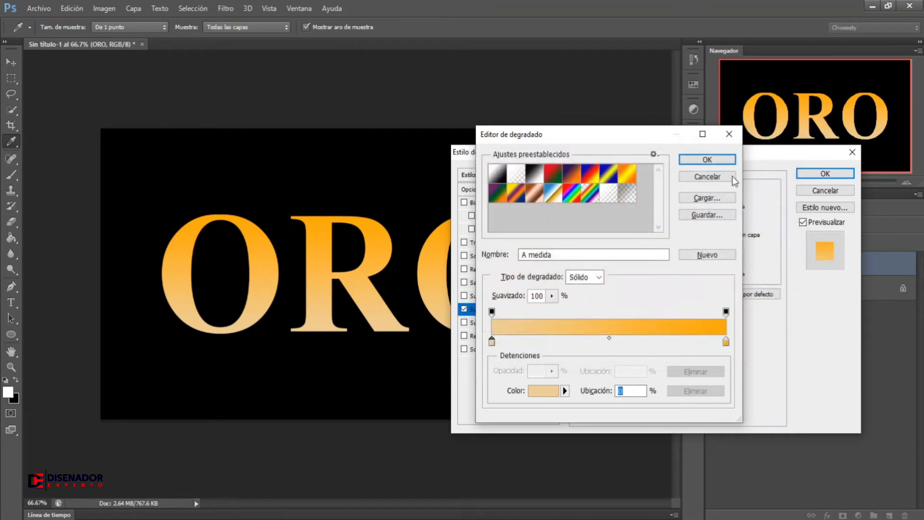
# Step: Accept the edited gradient and set the gradient overlay style to Reflejado
pyautogui.click(706, 159)
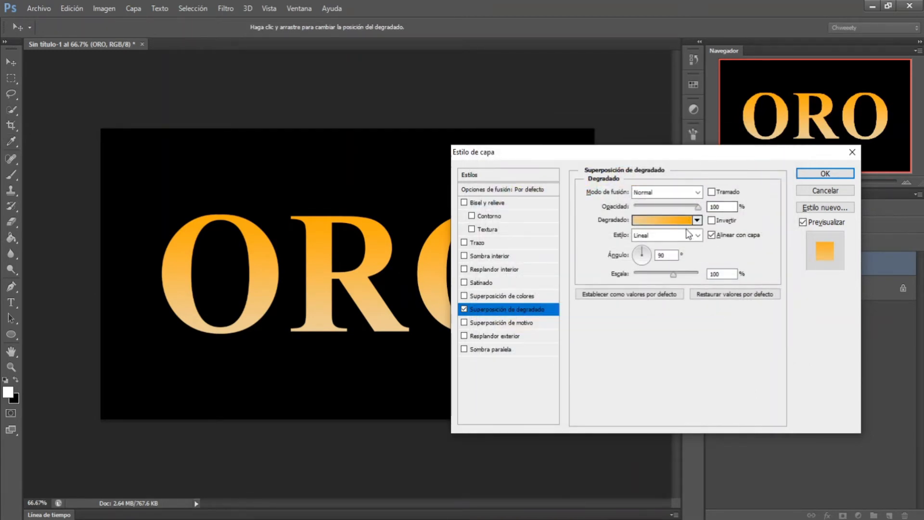
pyautogui.click(675, 239)
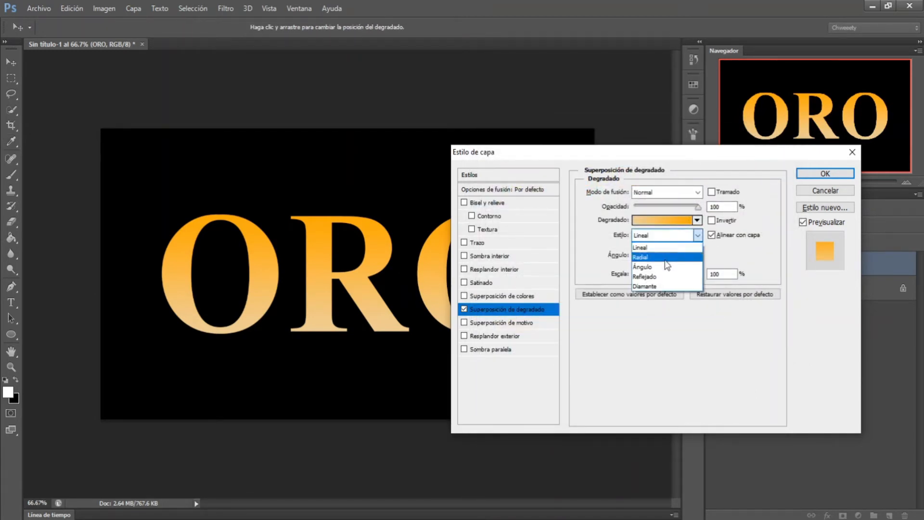
pyautogui.click(665, 274)
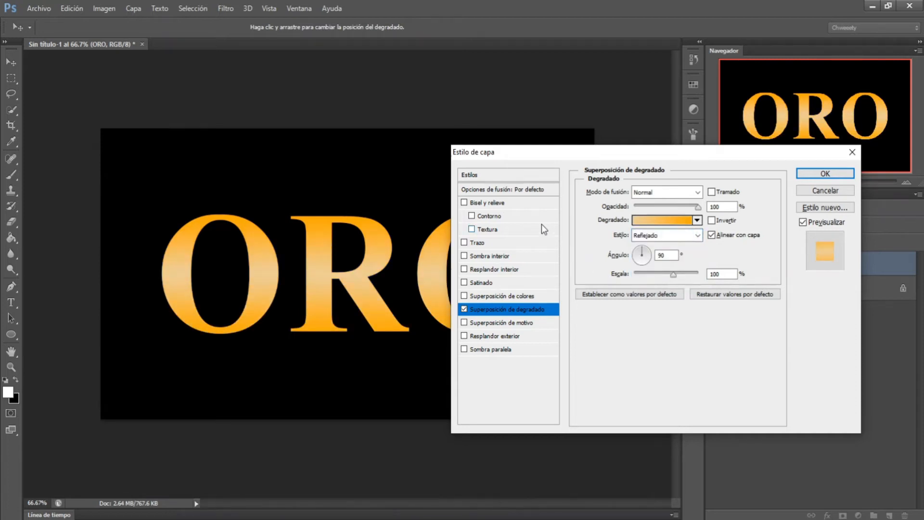
# Step: Add a bevel and emboss effect with a depth of 170% and a size of 40 px
pyautogui.click(533, 206)
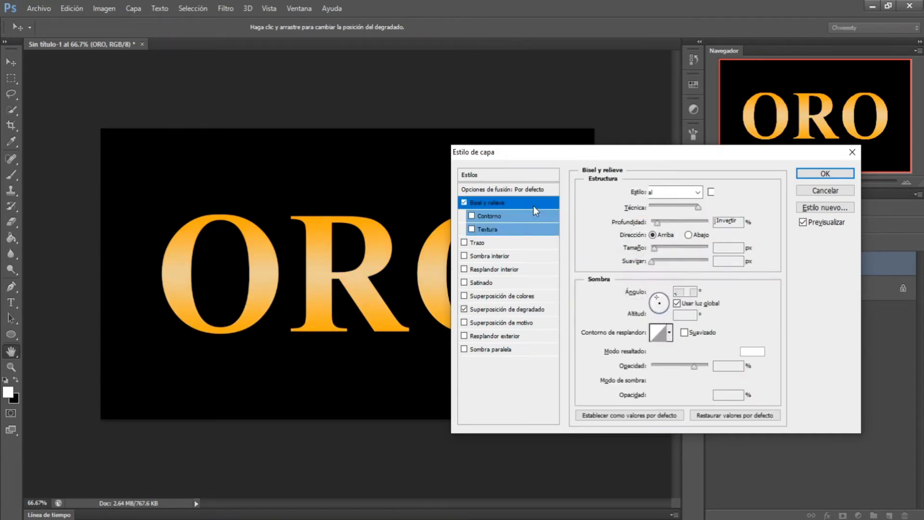
pyautogui.doubleClick(732, 222)
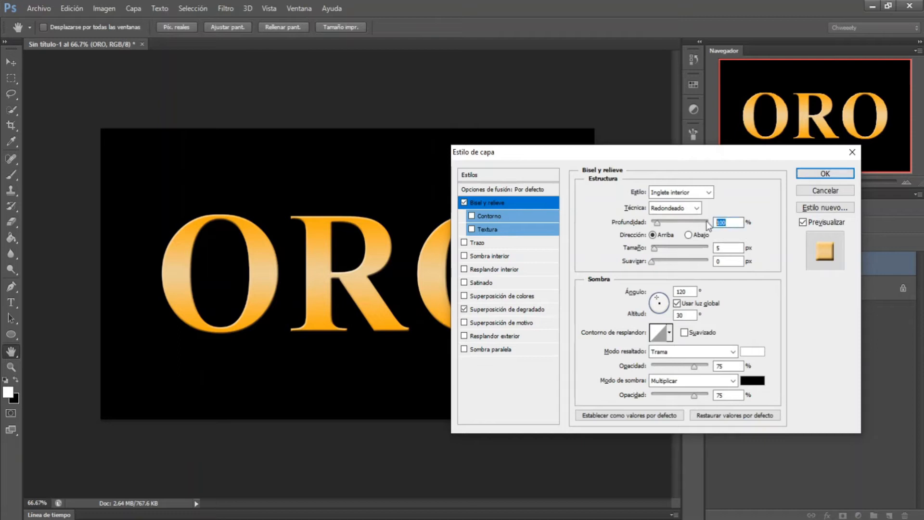
pyautogui.write('170')
pyautogui.press('Tab')
pyautogui.write('40')
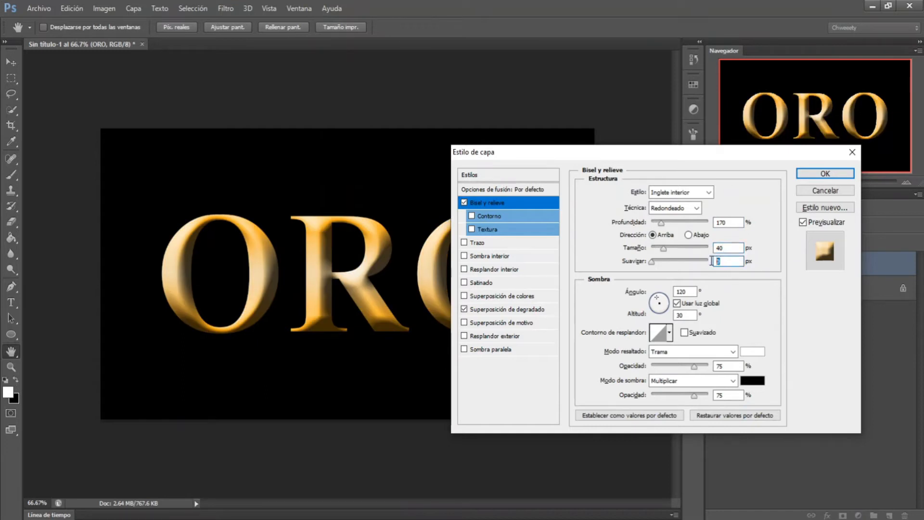
pyautogui.click(677, 304)
pyautogui.moveTo(695, 290); pyautogui.dragTo(676, 314)
pyautogui.moveTo(728, 366); pyautogui.dragTo(715, 366)
pyautogui.moveTo(736, 395); pyautogui.dragTo(713, 395)
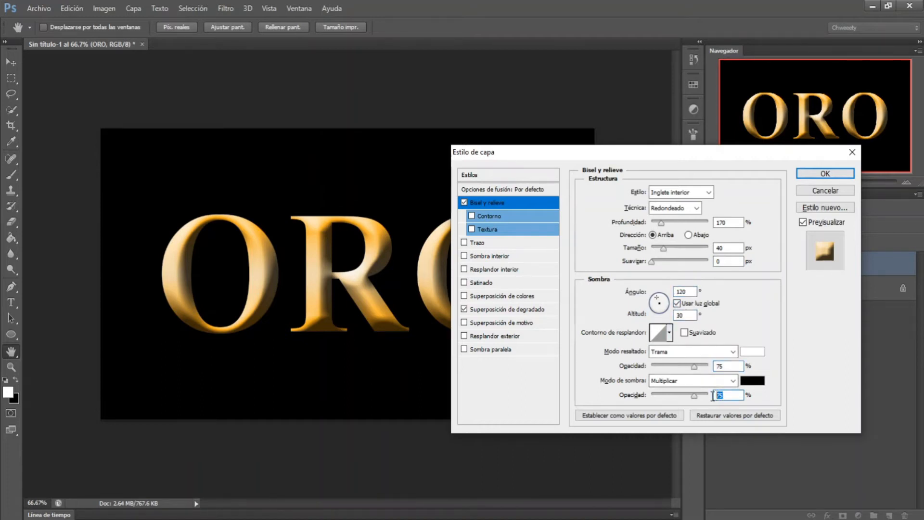
# Step: Set the bevel technique to Cincel duro and keep Inglete interior as its style
pyautogui.click(691, 207)
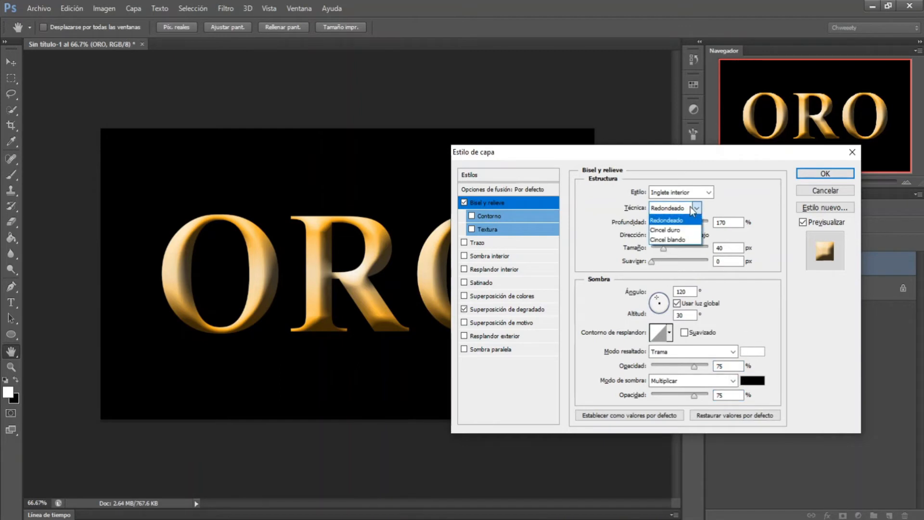
pyautogui.click(683, 231)
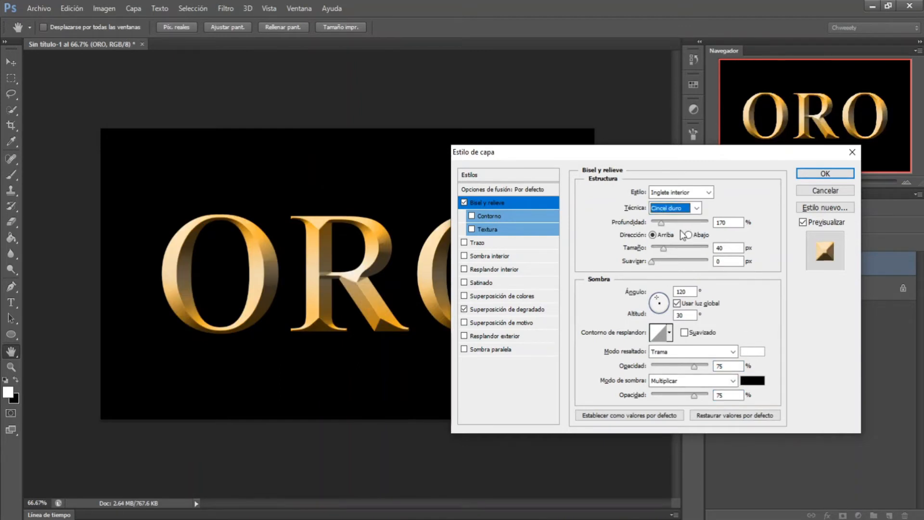
pyautogui.click(695, 192)
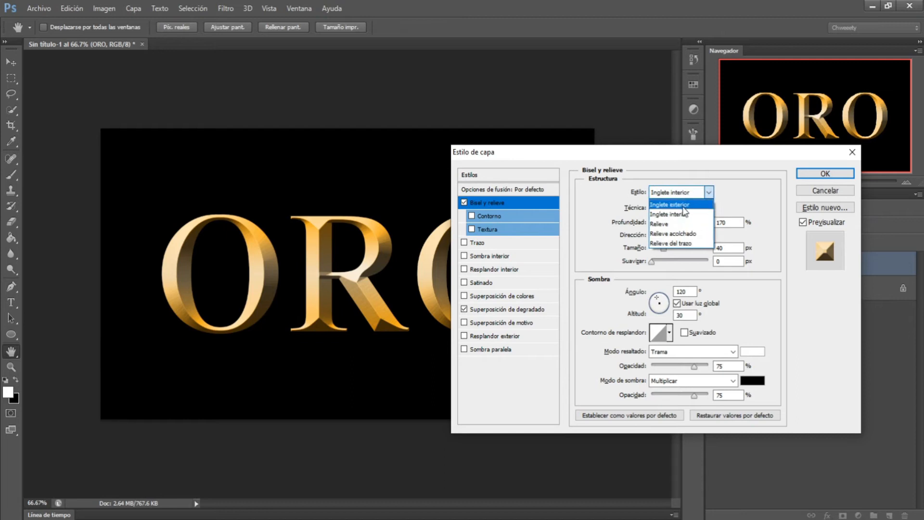
pyautogui.click(681, 216)
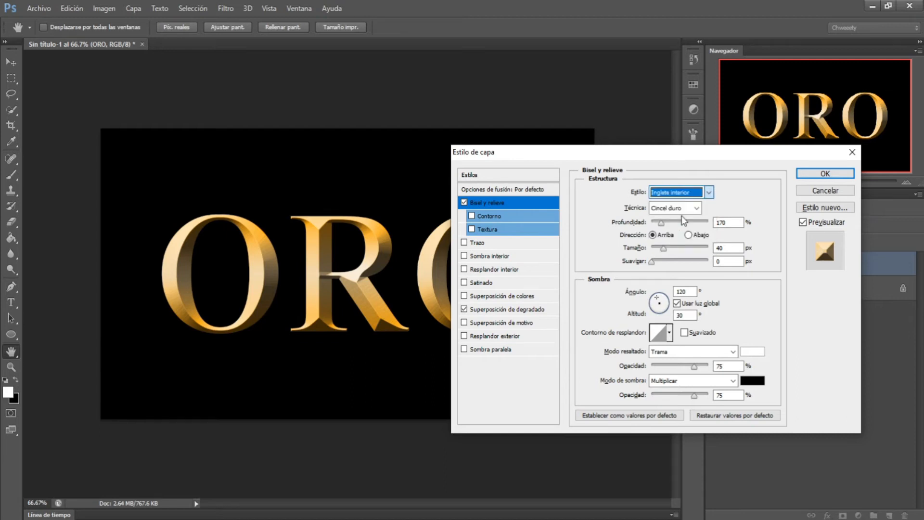
# Step: Change the bevel's gloss contour to the double-peaked preset
pyautogui.click(670, 334)
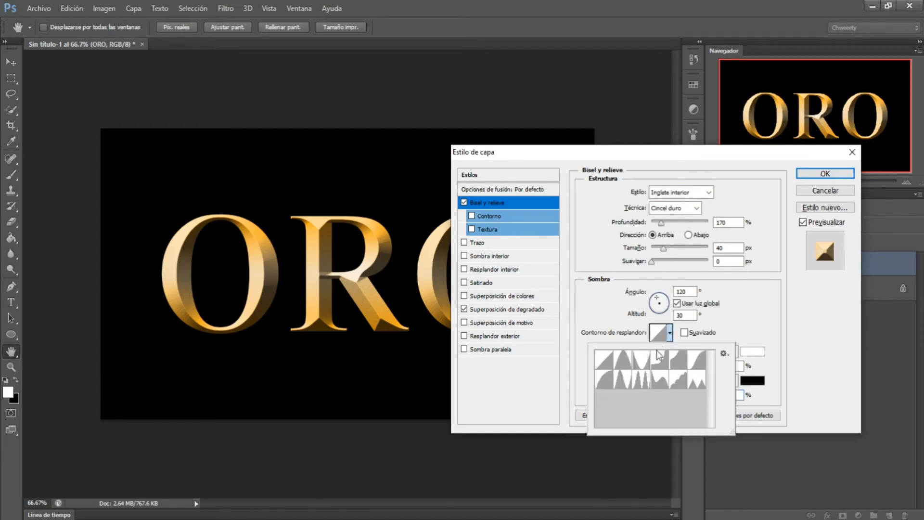
pyautogui.click(645, 383)
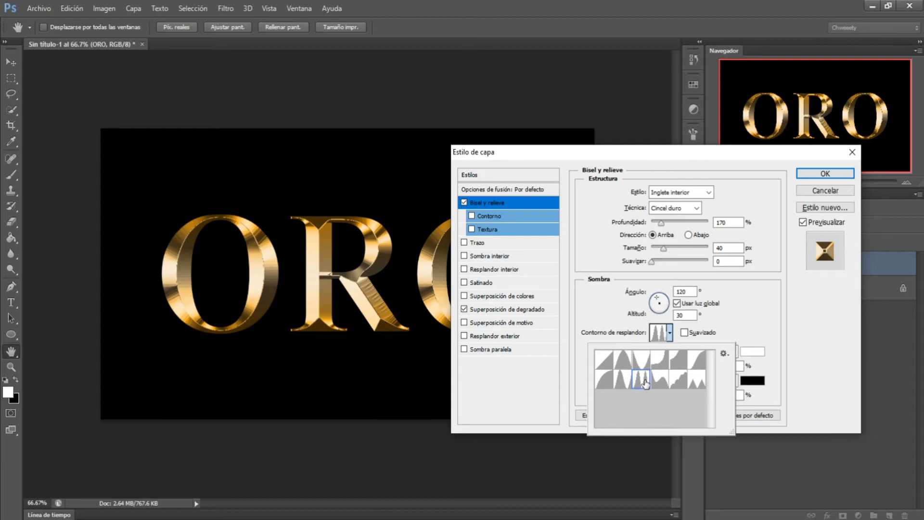
pyautogui.click(670, 335)
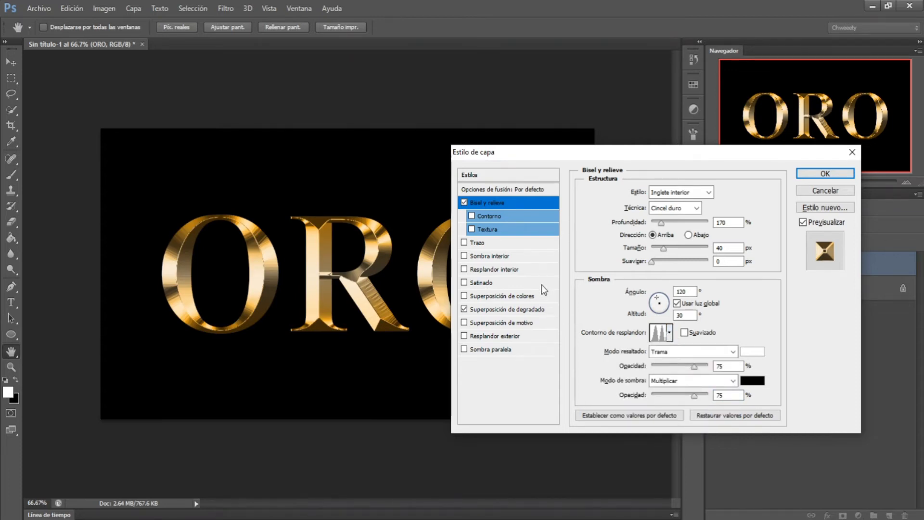
# Step: Add an inner glow with the blend mode Multiplicar and a size of 70 px
pyautogui.click(538, 273)
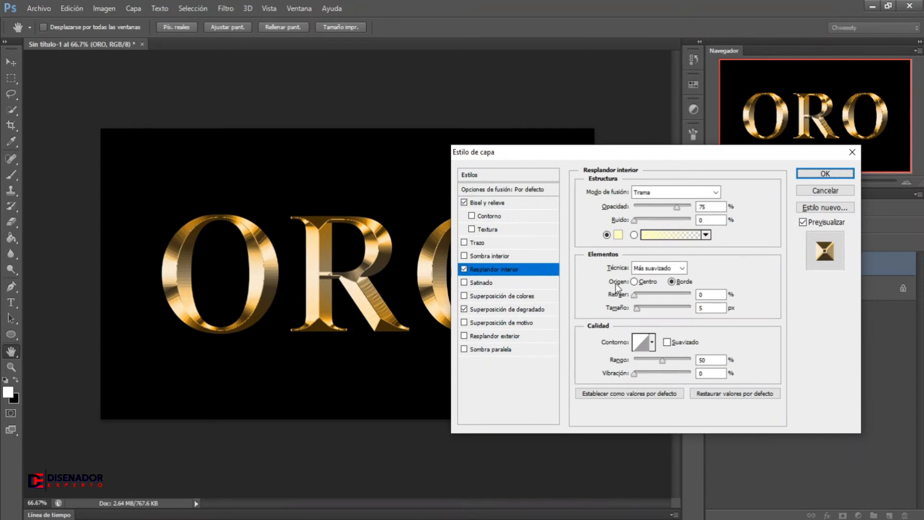
pyautogui.click(666, 193)
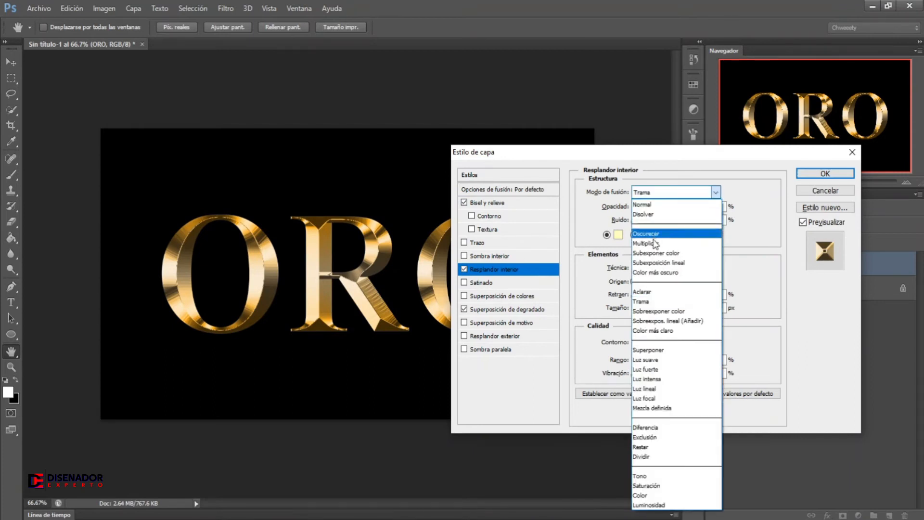
pyautogui.click(654, 243)
pyautogui.doubleClick(698, 206)
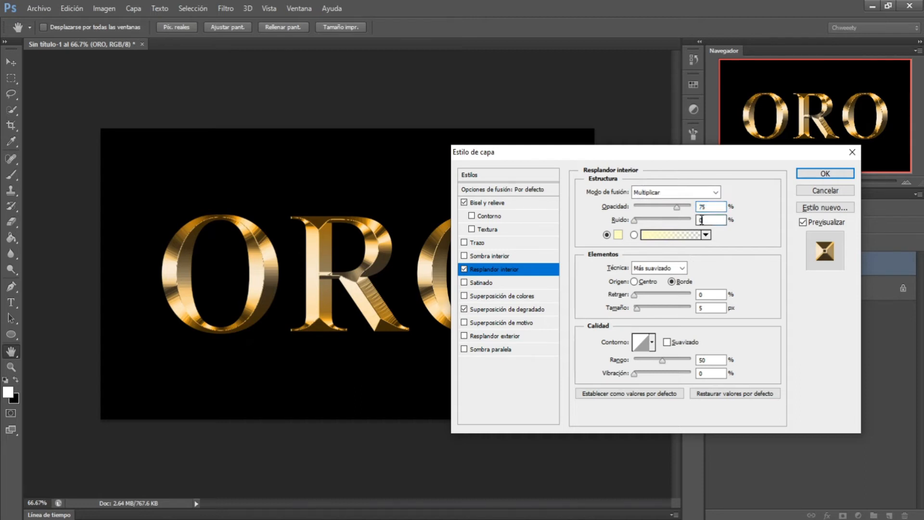
pyautogui.click(710, 295)
pyautogui.doubleClick(700, 308)
pyautogui.write('70')
pyautogui.press('Tab')
pyautogui.doubleClick(698, 373)
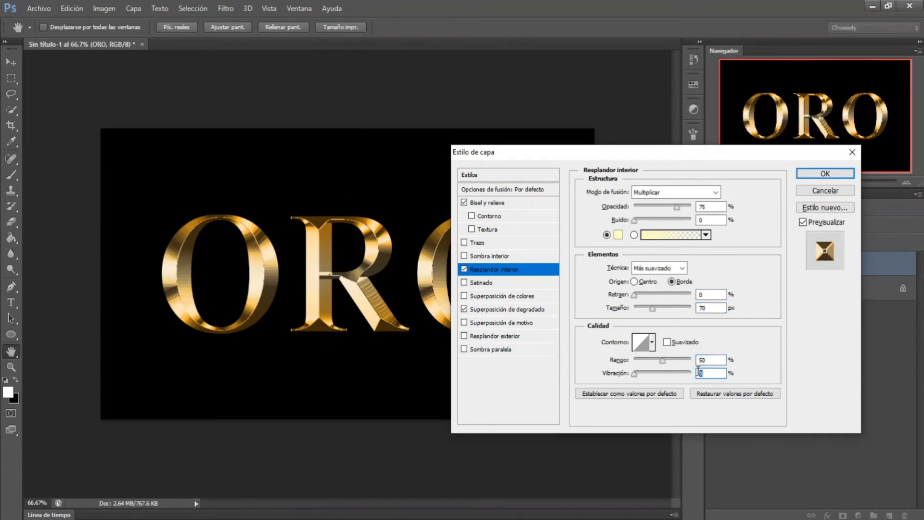
# Step: Set the inner glow colour to E8801F and lower its opacity to about 11%
pyautogui.click(618, 235)
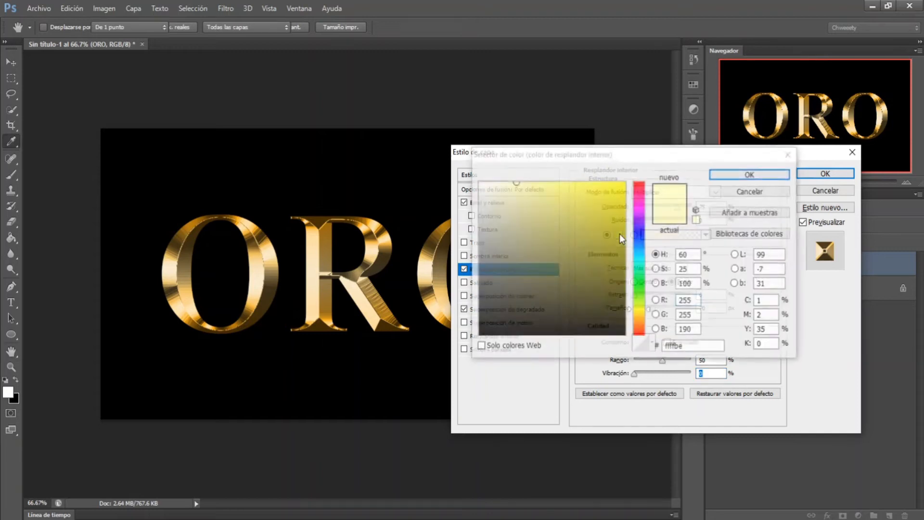
pyautogui.doubleClick(694, 344)
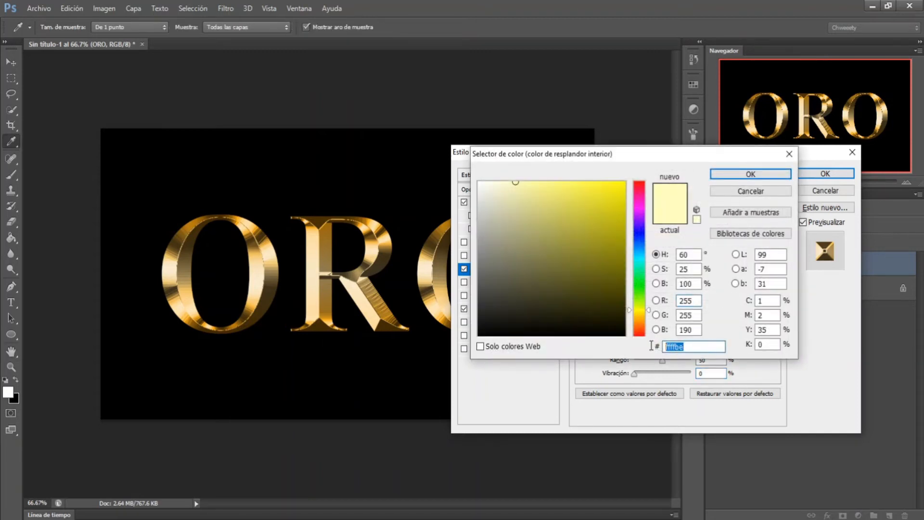
pyautogui.write('E8801F')
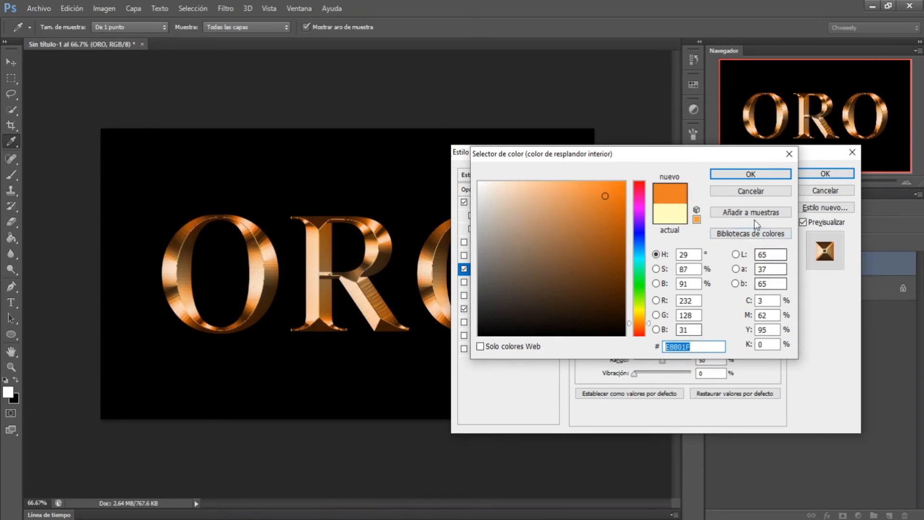
pyautogui.click(735, 173)
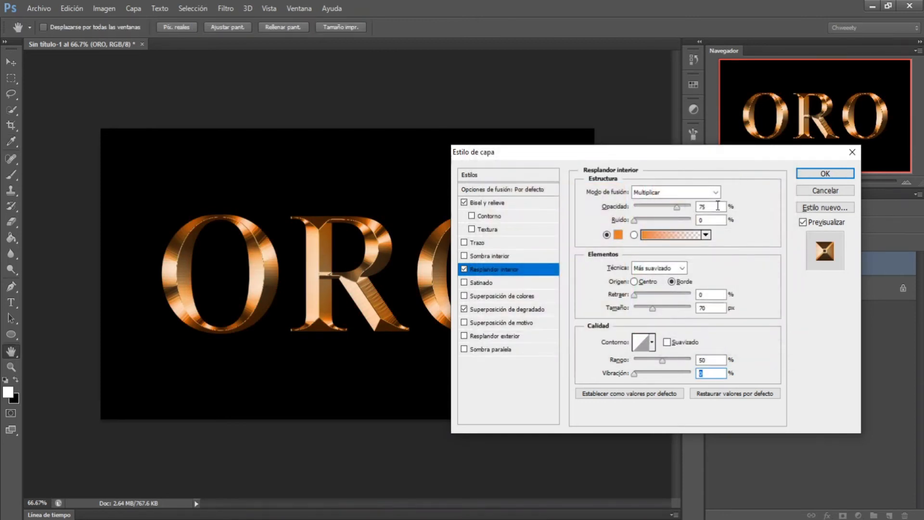
pyautogui.moveTo(677, 206); pyautogui.dragTo(641, 205)
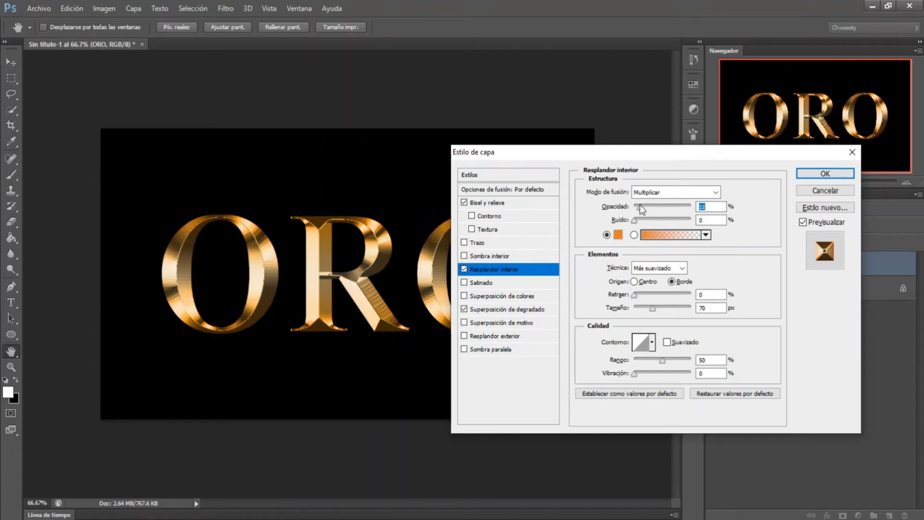
# Step: Reduce the scale of the gradient overlay and apply the layer styles to the text
pyautogui.click(530, 314)
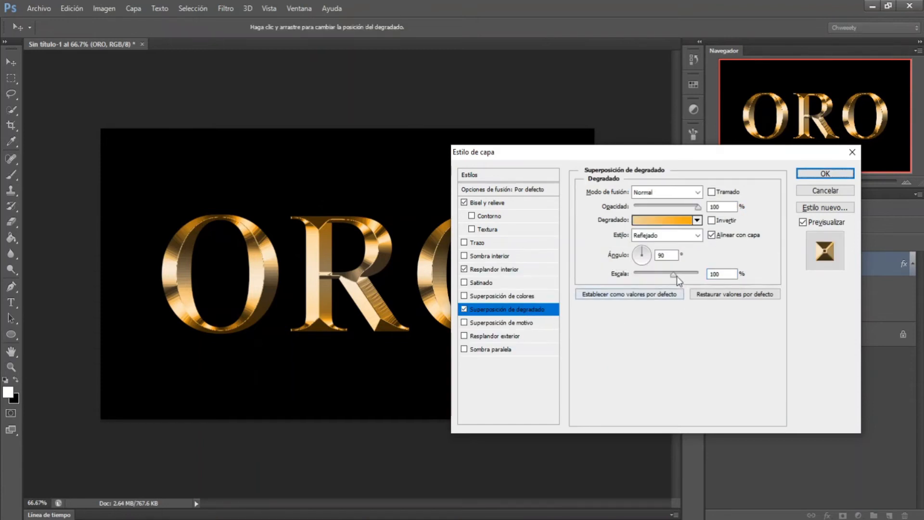
pyautogui.moveTo(674, 274); pyautogui.dragTo(654, 275)
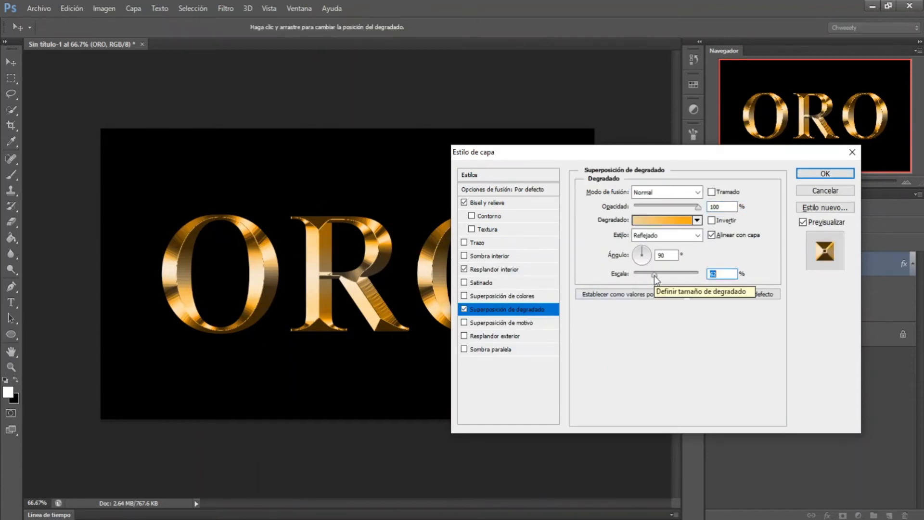
pyautogui.click(825, 174)
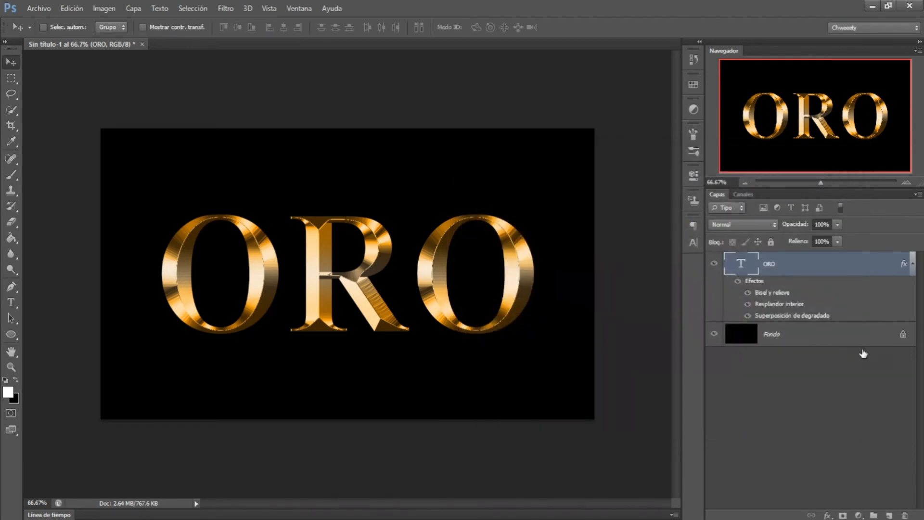
# Step: Create a new layer above the text and set up a soft round brush of 197 px with 0% hardness
pyautogui.click(889, 516)
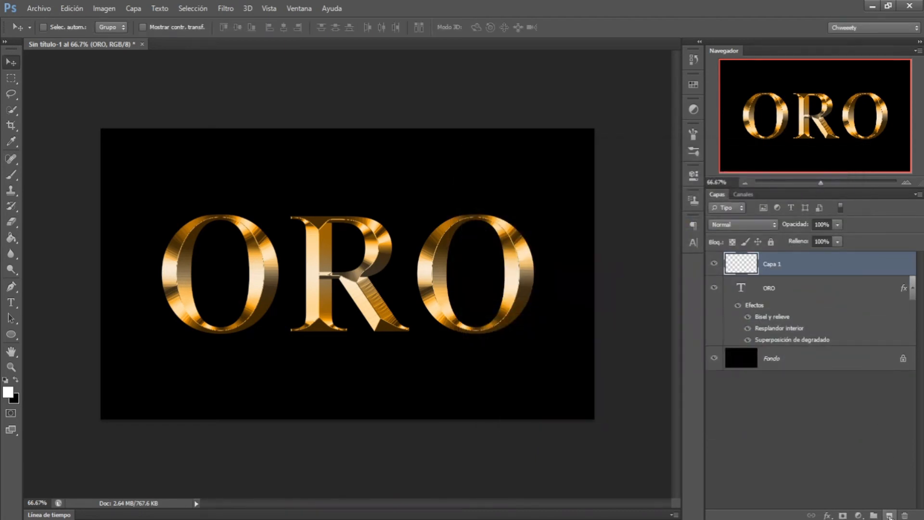
pyautogui.moveTo(13, 174); pyautogui.dragTo(58, 176)
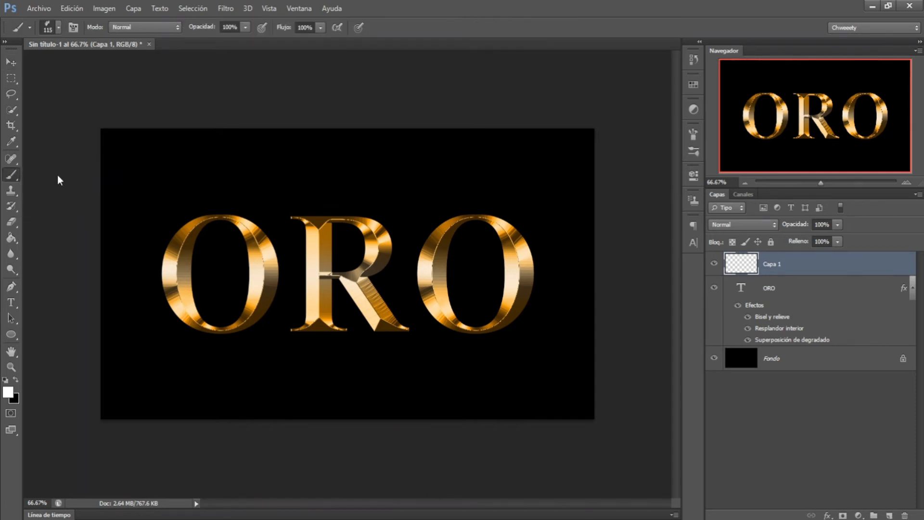
pyautogui.click(59, 28)
pyautogui.click(23, 122)
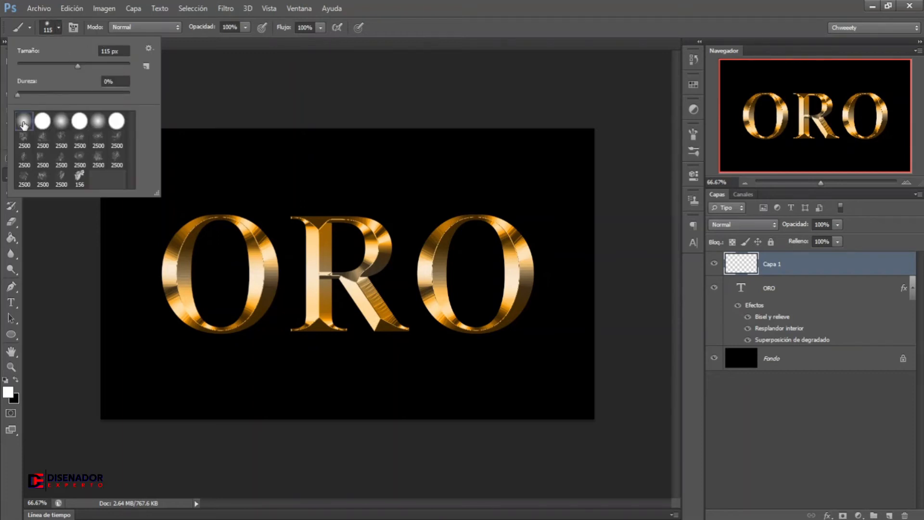
pyautogui.moveTo(78, 65); pyautogui.dragTo(100, 67)
pyautogui.click(59, 27)
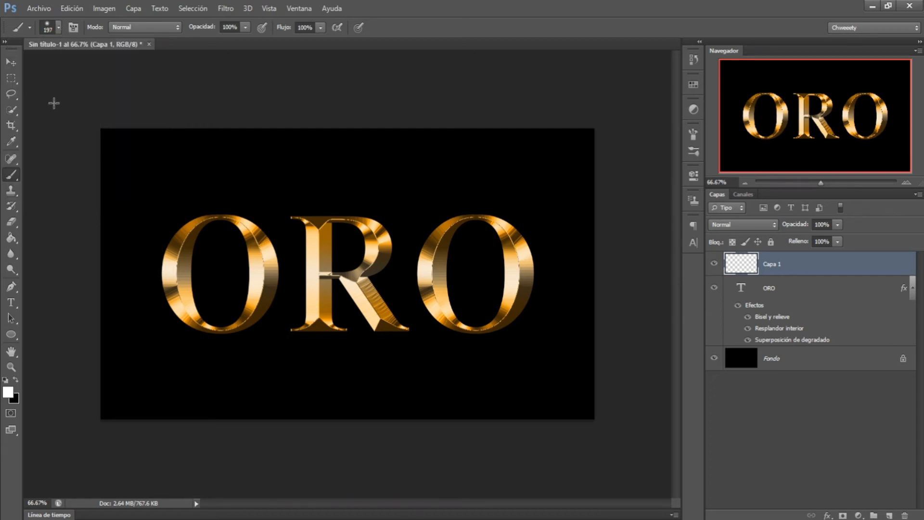
# Step: Keep white (ffffff) as the foreground colour and paint one soft dot above the gap between the R and the last O
pyautogui.click(8, 392)
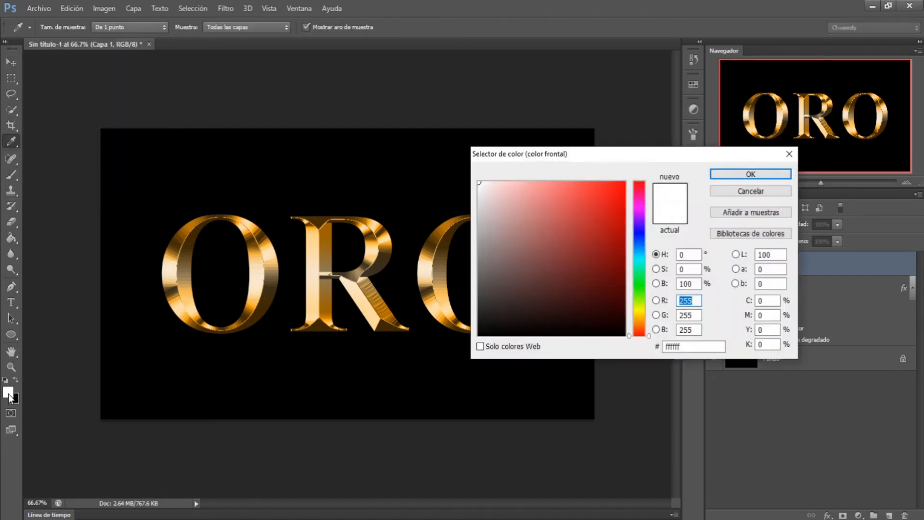
pyautogui.click(672, 346)
pyautogui.click(767, 175)
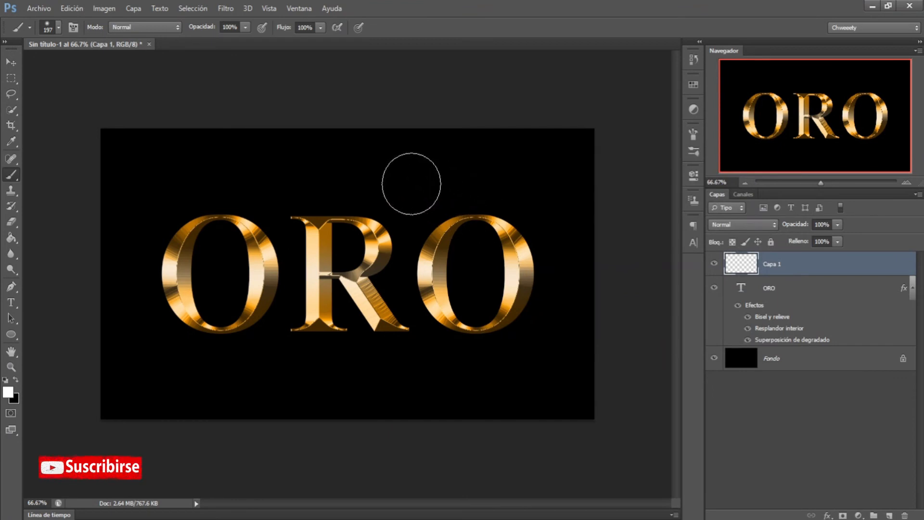
pyautogui.click(410, 171)
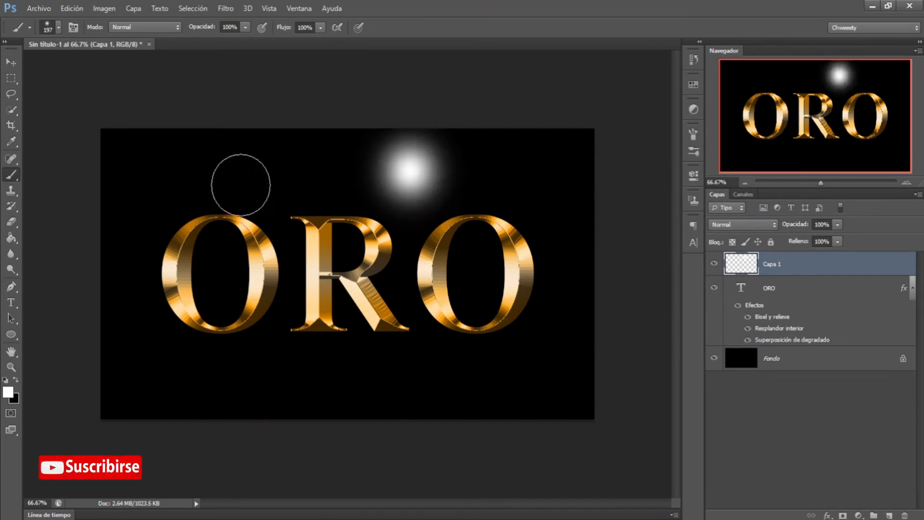
# Step: Flatten the white dot with Free Transform to about 3.4% of its height, forming a thin horizontal light streak
pyautogui.click(73, 8)
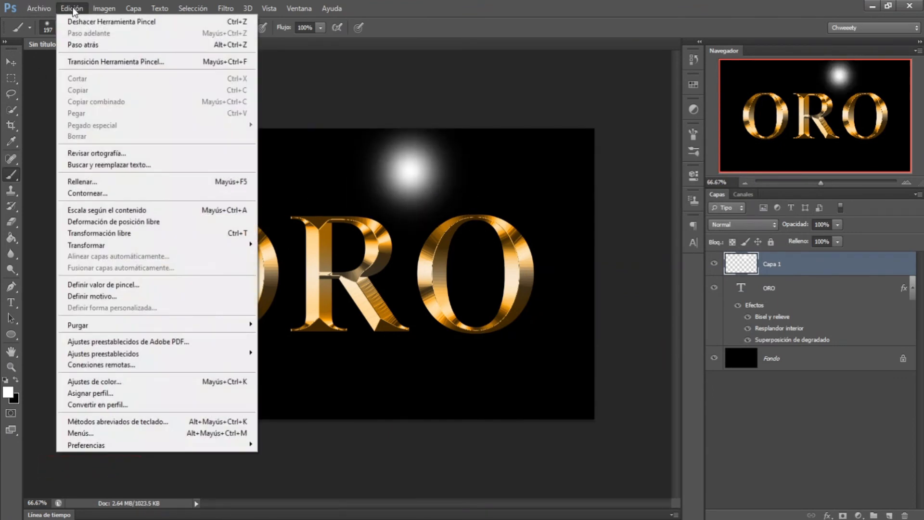
pyautogui.click(126, 234)
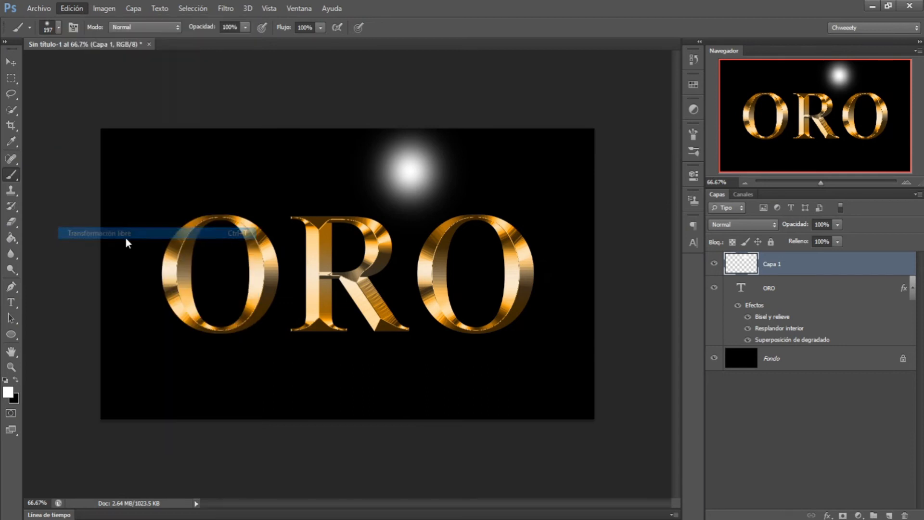
pyautogui.moveTo(410, 131)
pyautogui.mouseDown()
pyautogui.moveTo(410, 234)
pyautogui.moveTo(458, 234)
pyautogui.moveTo(445, 238)
pyautogui.mouseUp()
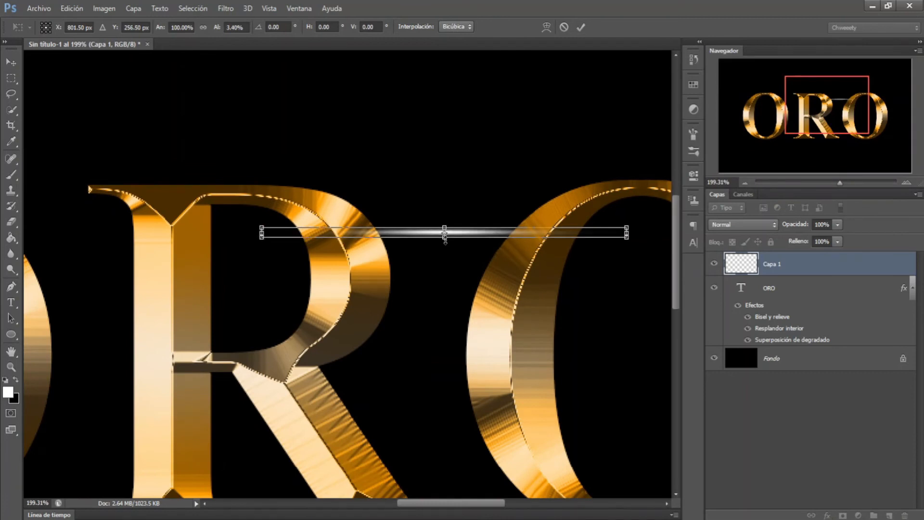
pyautogui.click(582, 28)
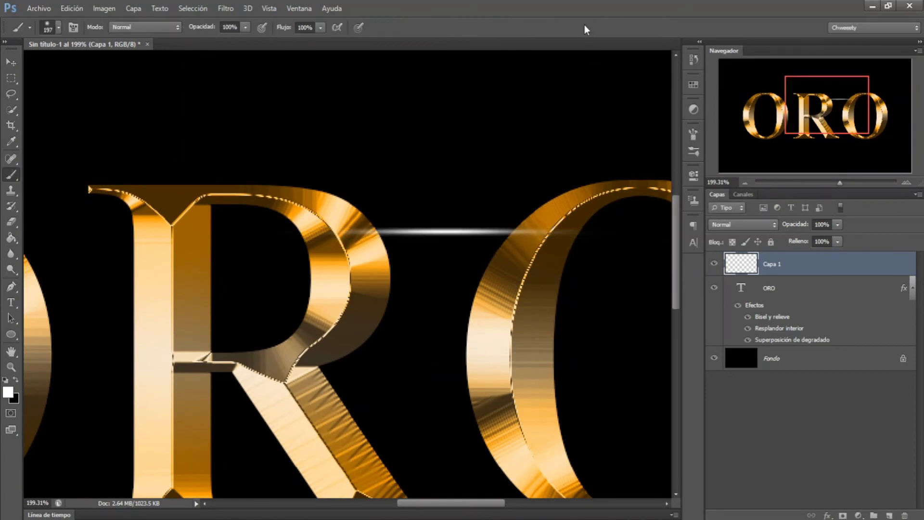
# Step: Duplicate the light streak layer Capa 1 within the same document, keeping the suggested name
pyautogui.rightClick(808, 272)
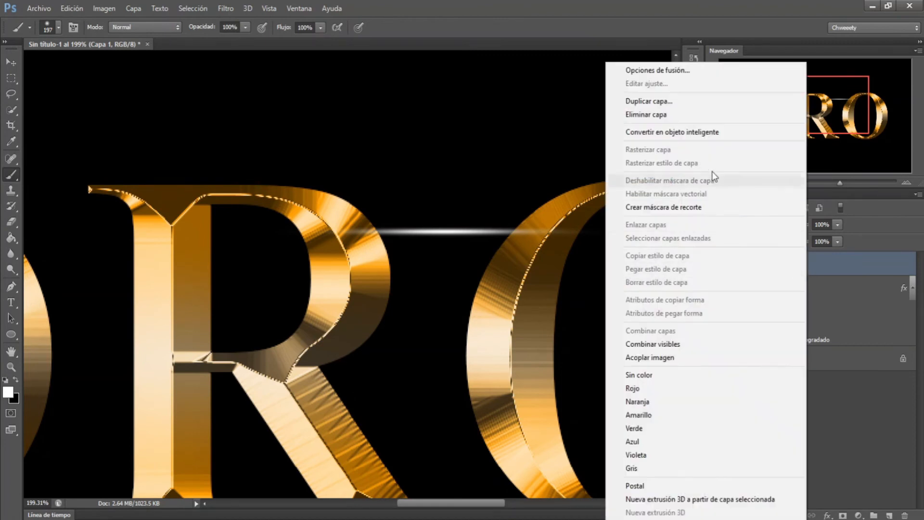
pyautogui.click(704, 105)
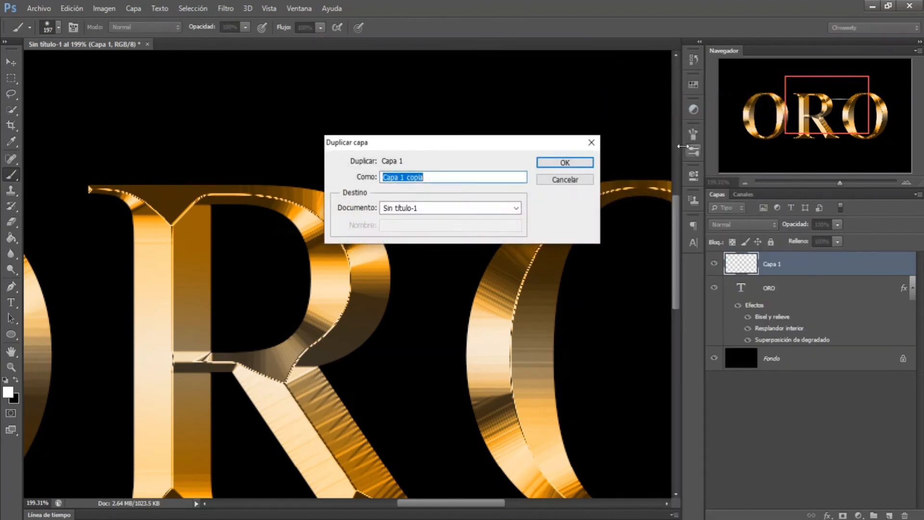
pyautogui.click(582, 164)
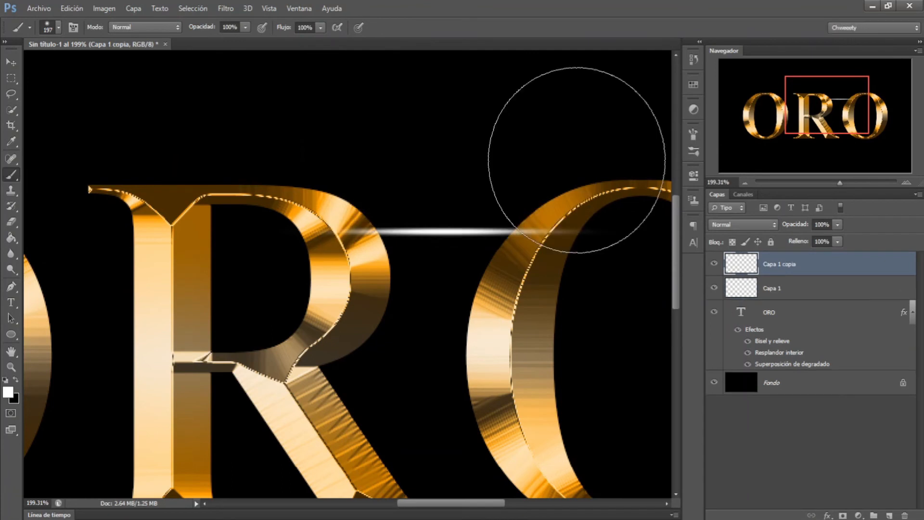
# Step: Rotate the duplicated streak about -90° with Free Transform so it crosses the horizontal one as a vertical streak
pyautogui.click(72, 9)
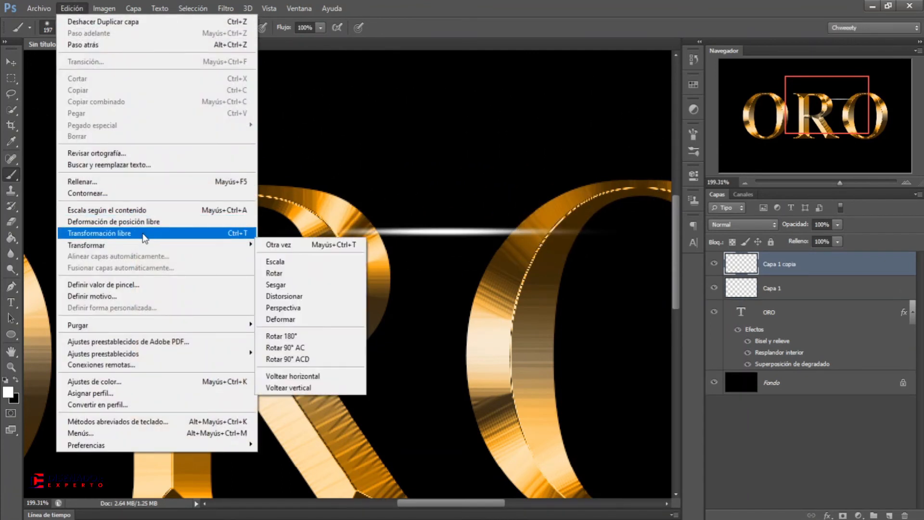
pyautogui.click(142, 233)
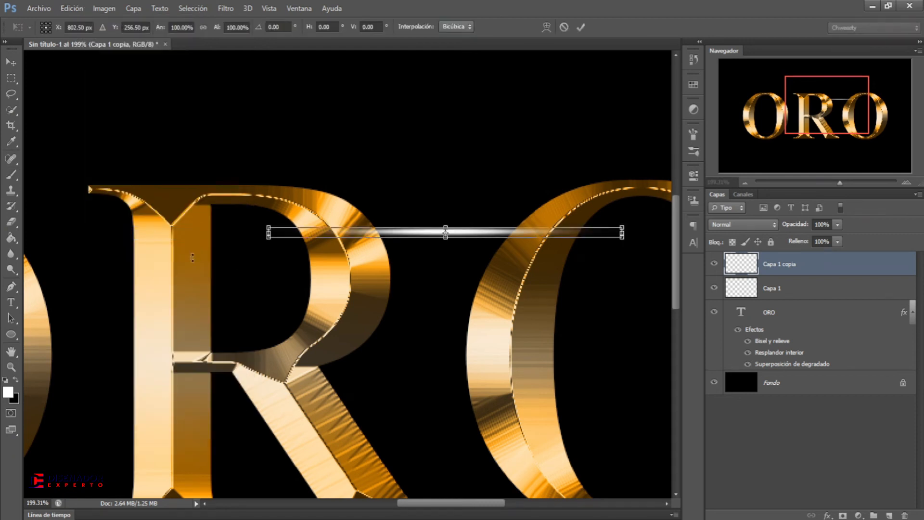
pyautogui.moveTo(634, 227)
pyautogui.mouseDown()
pyautogui.moveTo(570, 157)
pyautogui.moveTo(482, 141)
pyautogui.mouseUp()
pyautogui.moveTo(438, 165); pyautogui.dragTo(444, 166)
pyautogui.click(582, 29)
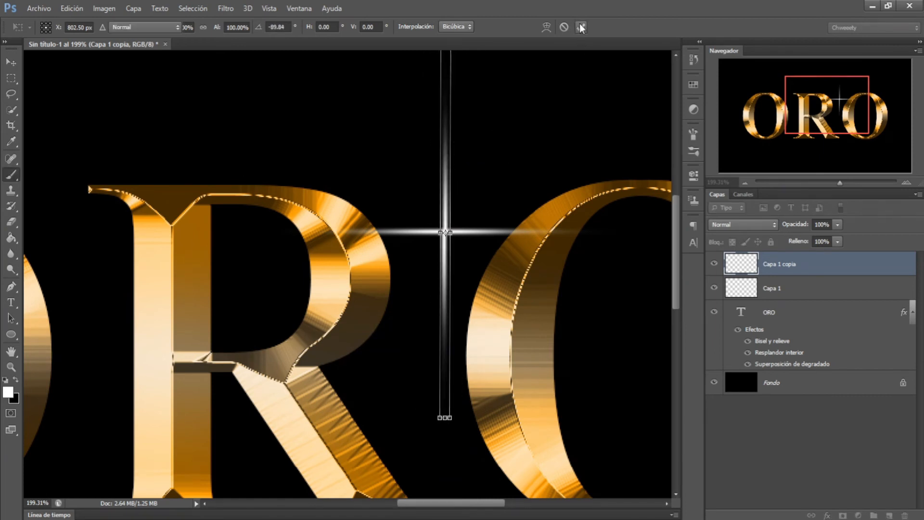
# Step: Merge the two streak layers into a single cross-shaped sparkle layer and duplicate it
pyautogui.keyDown('ctrl'); pyautogui.click(810, 291); pyautogui.keyUp('ctrl')
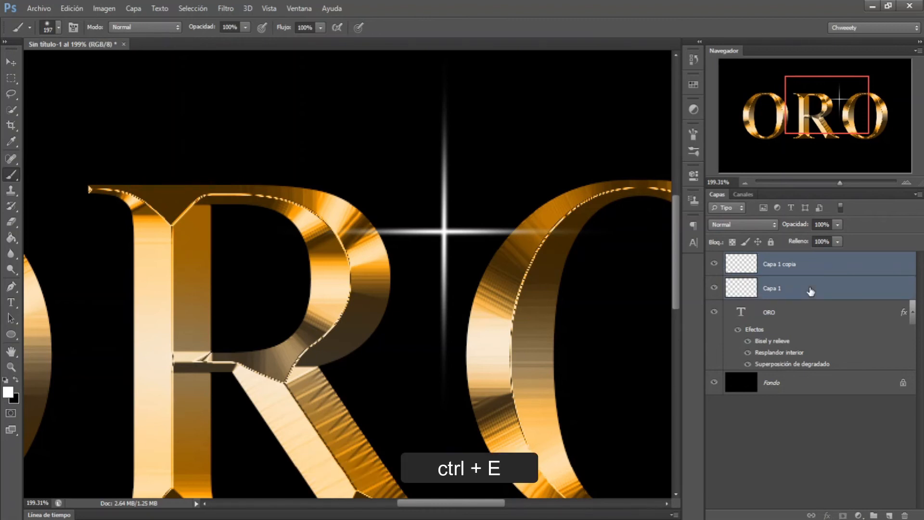
pyautogui.hotkey('ctrl', 'e')
pyautogui.hotkey('ctrl', 'j')
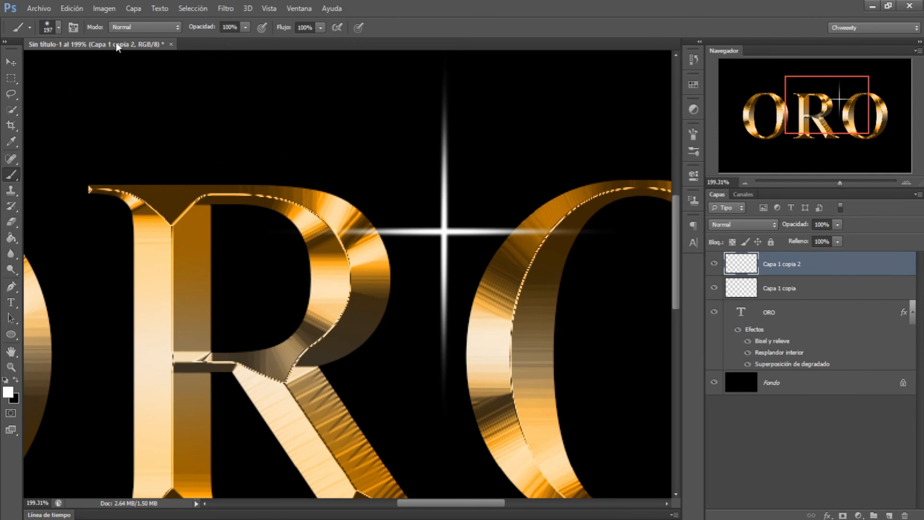
# Step: Scale the duplicated cross to about 44% and rotate it about -51° with Free Transform, merging it with the original cross into one star layer
pyautogui.click(71, 8)
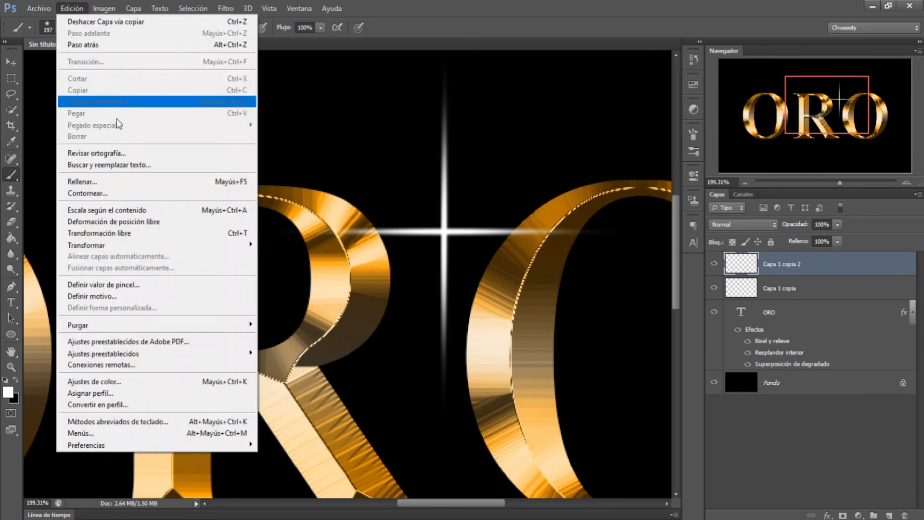
pyautogui.click(148, 233)
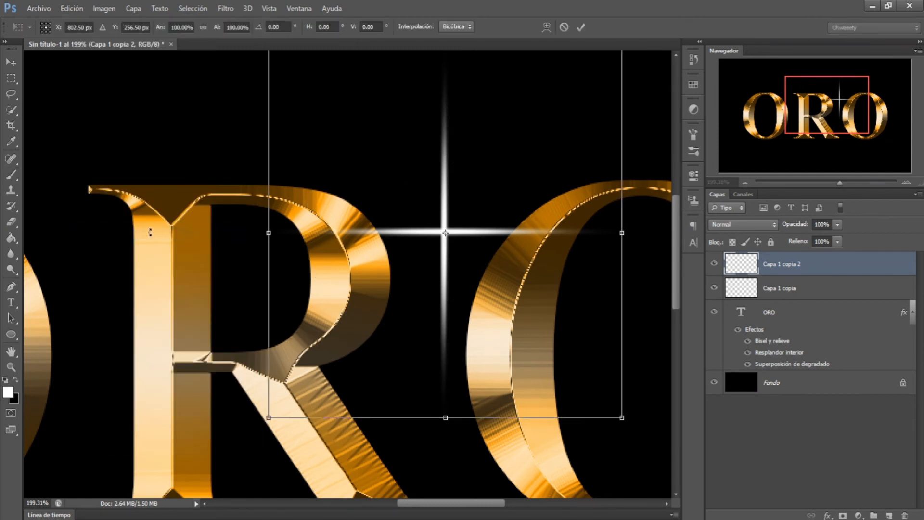
pyautogui.moveTo(624, 418); pyautogui.dragTo(475, 263)
pyautogui.moveTo(503, 201); pyautogui.dragTo(455, 166)
pyautogui.moveTo(485, 229); pyautogui.dragTo(555, 224)
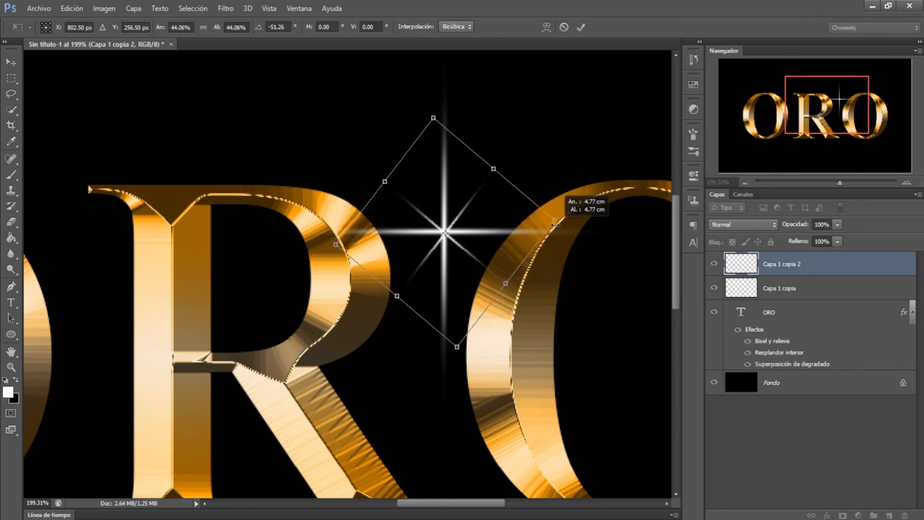
pyautogui.click(583, 26)
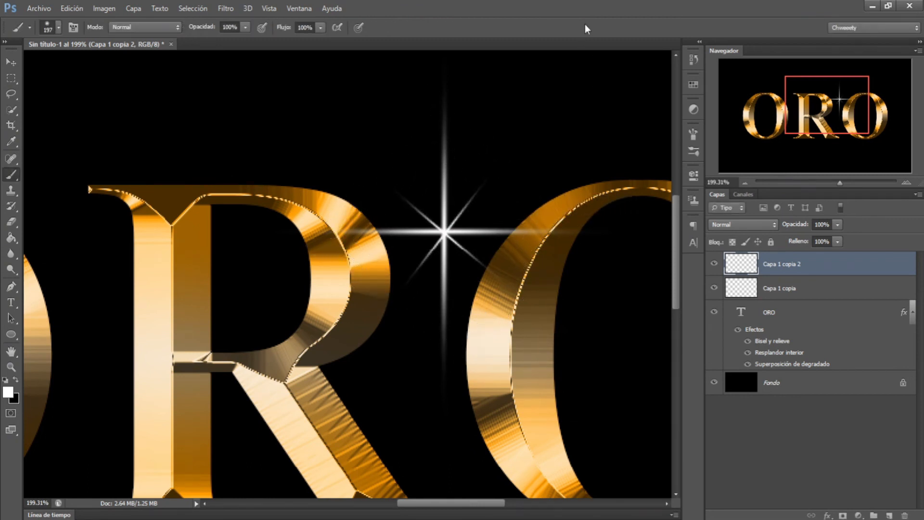
pyautogui.keyDown('ctrl'); pyautogui.click(831, 292); pyautogui.keyUp('ctrl')
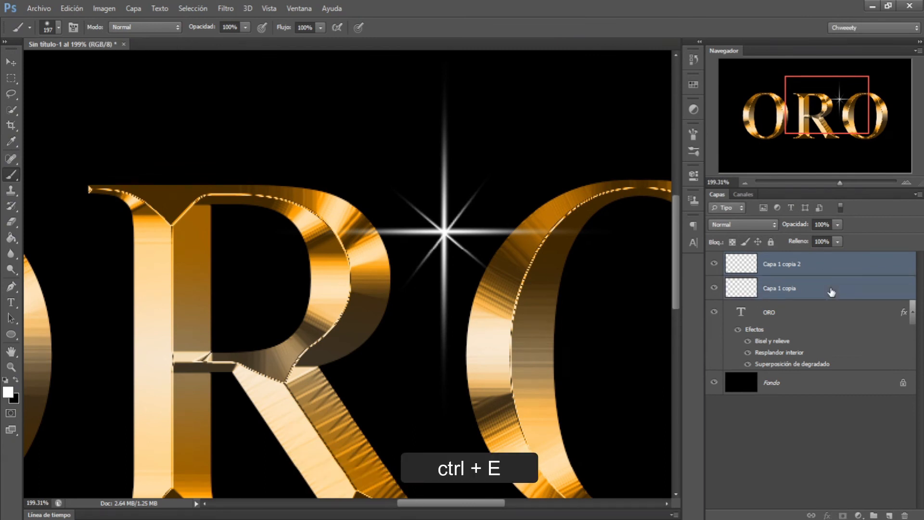
pyautogui.hotkey('ctrl', 'e')
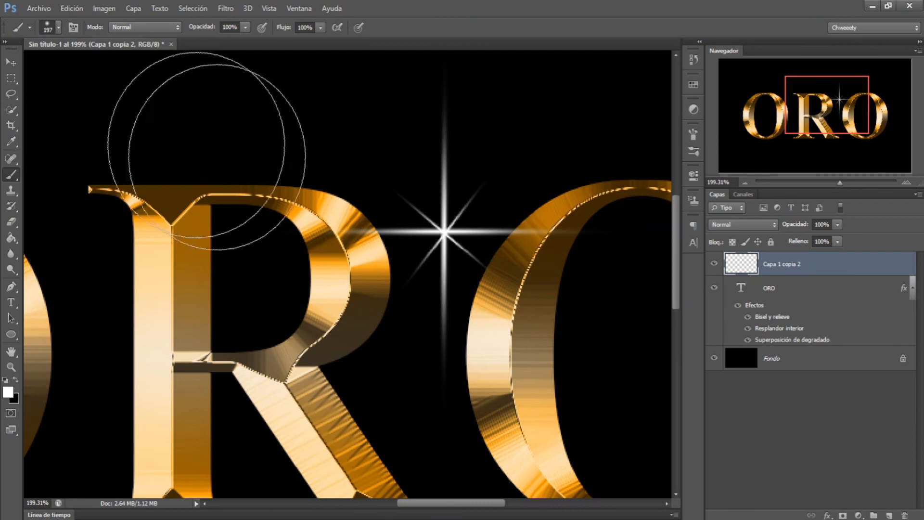
# Step: Shrink the star sparkle to about 25% with Free Transform and place it on the upper-left serif of the R
pyautogui.click(73, 9)
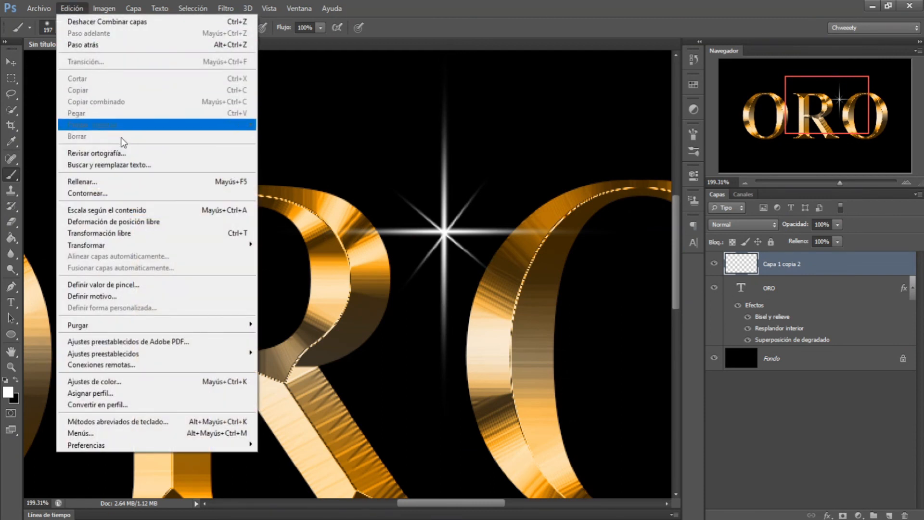
pyautogui.click(156, 239)
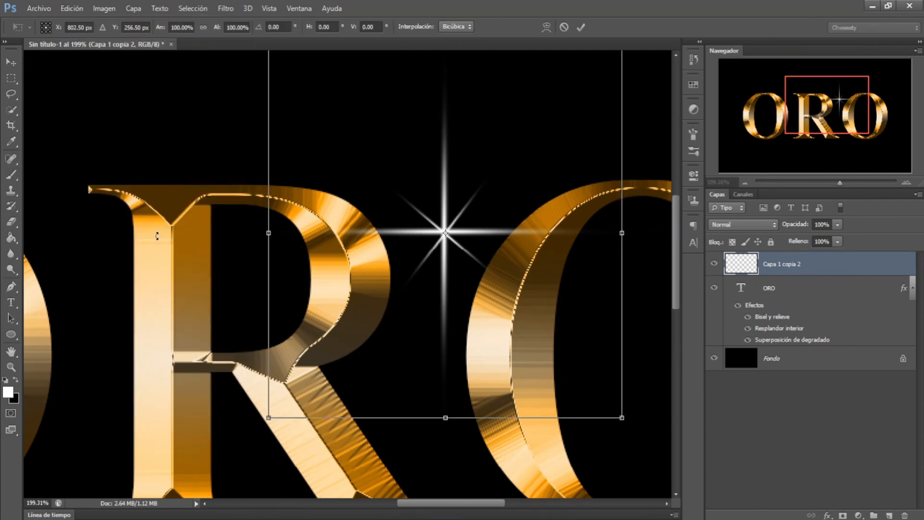
pyautogui.hotkey('ctrl', '-')
pyautogui.hotkey('ctrl', '-')
pyautogui.hotkey('ctrl', '+')
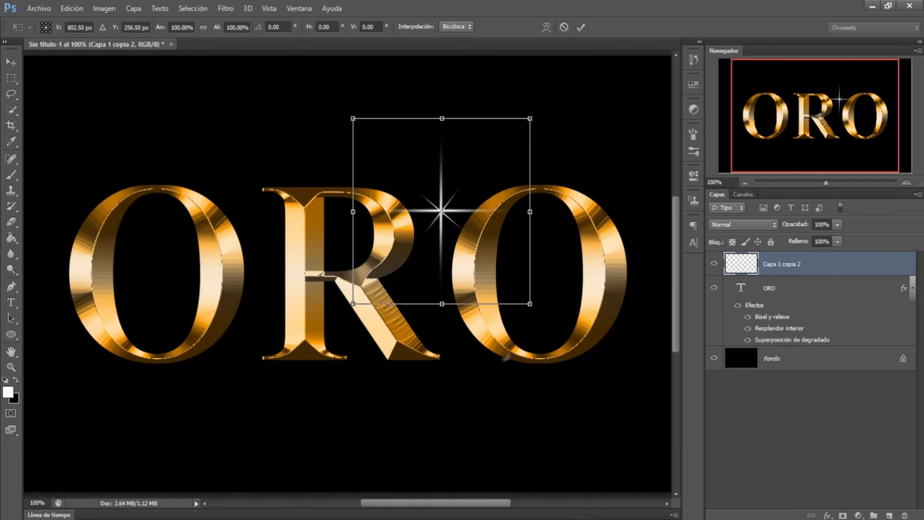
pyautogui.moveTo(532, 305); pyautogui.dragTo(276, 208)
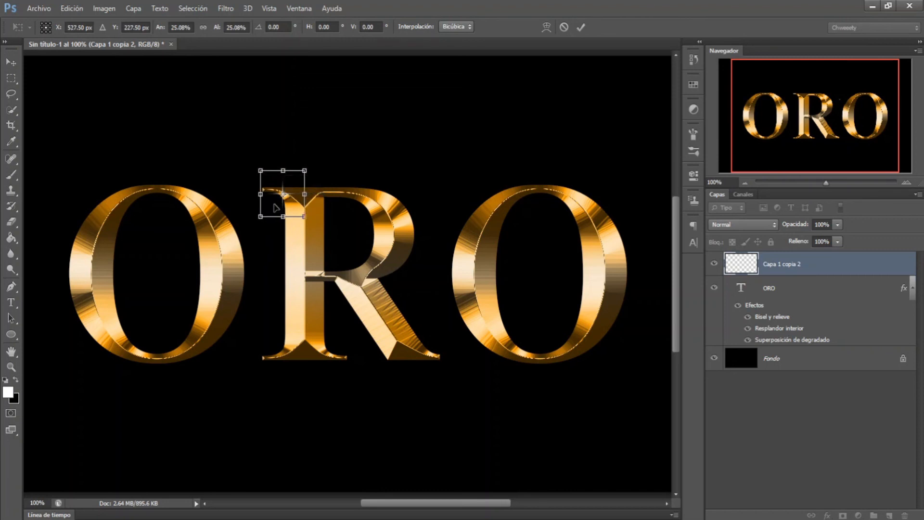
pyautogui.click(582, 28)
pyautogui.press('b')
# Step: Duplicate the small star layer with the suggested settings and move the copy about 5.3 cm left onto the first O's upper-right curve
pyautogui.rightClick(832, 272)
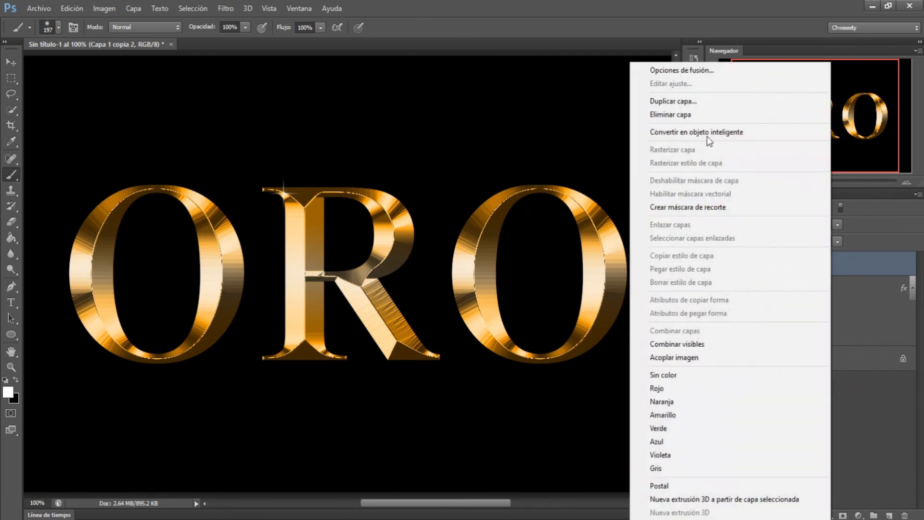
pyautogui.click(704, 102)
pyautogui.click(573, 162)
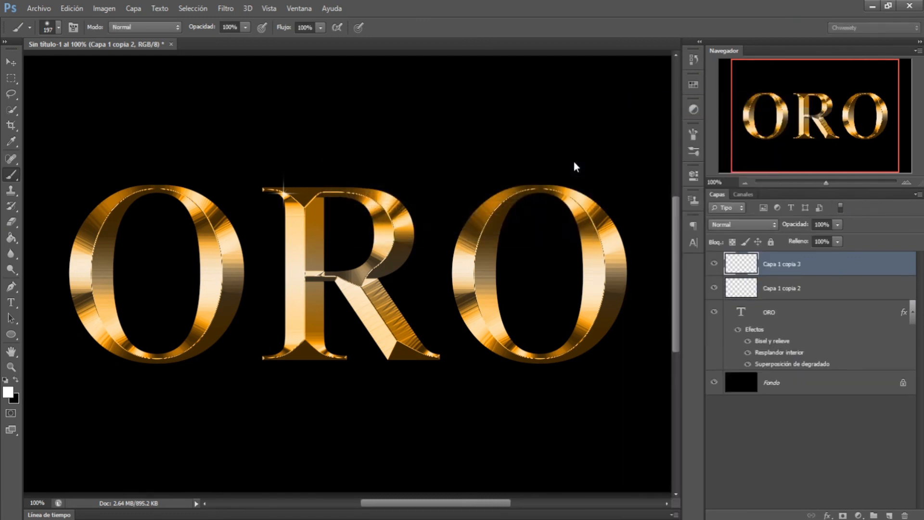
pyautogui.click(82, 12)
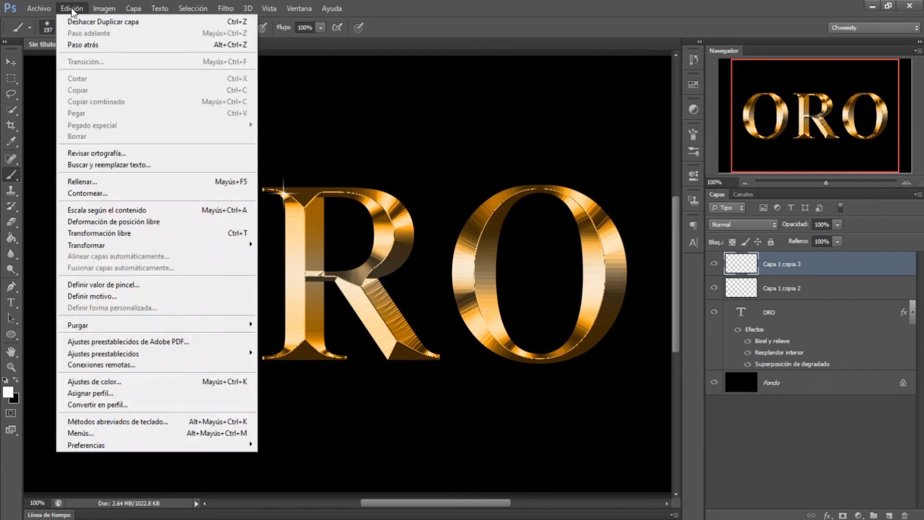
pyautogui.click(153, 233)
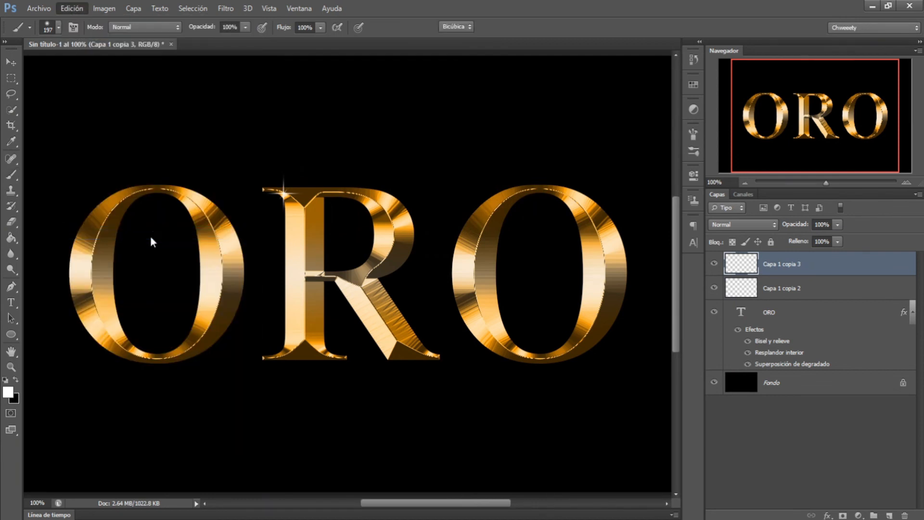
pyautogui.moveTo(249, 218); pyautogui.dragTo(212, 212)
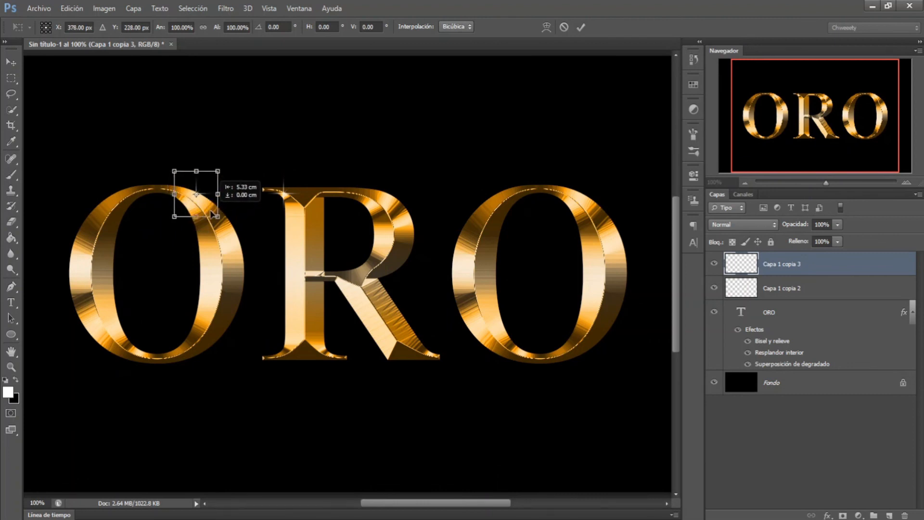
pyautogui.click(579, 26)
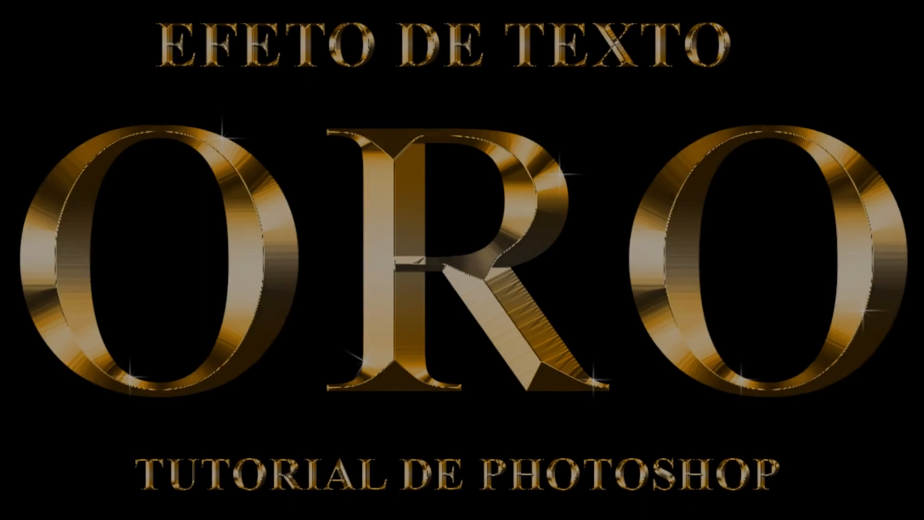